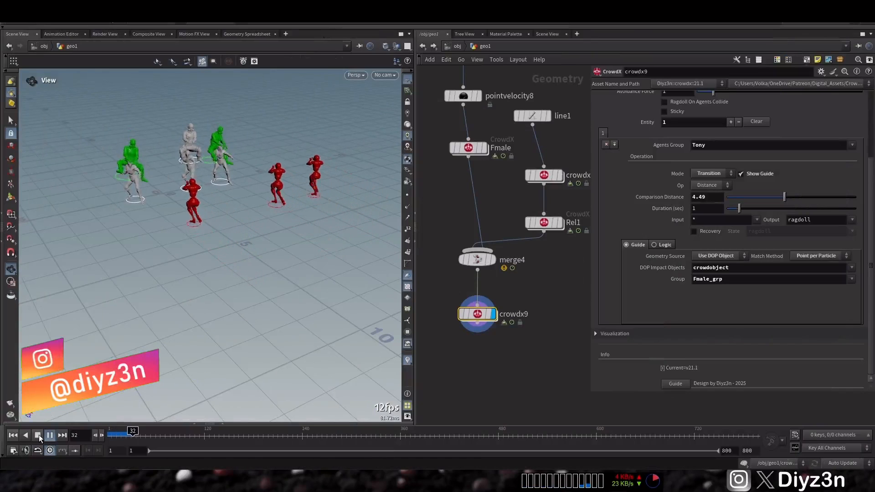
Return to the first frame and add a second crowdx9 entity in Attract mode with agents group Fmale_grp
{"action": "left_click", "coordinate": [39, 435]}
{"action": "left_click", "coordinate": [14, 436]}
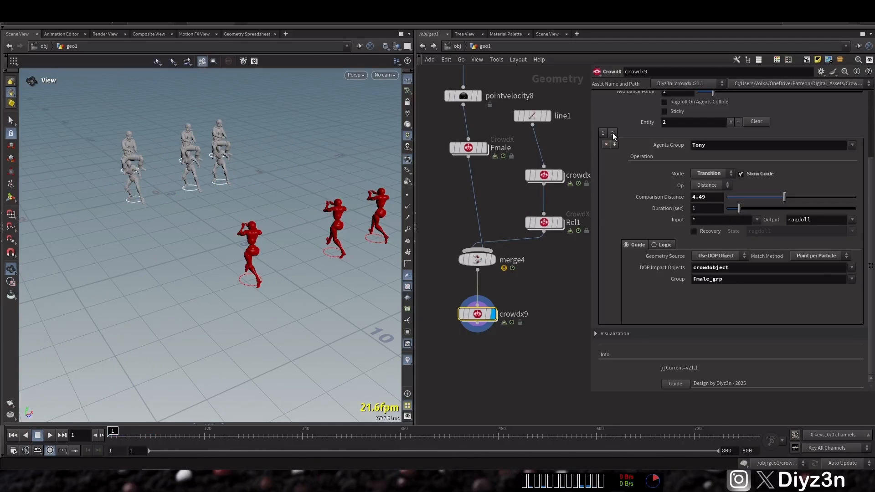
{"action": "left_click", "coordinate": [615, 144]}
{"action": "left_click", "coordinate": [718, 173]}
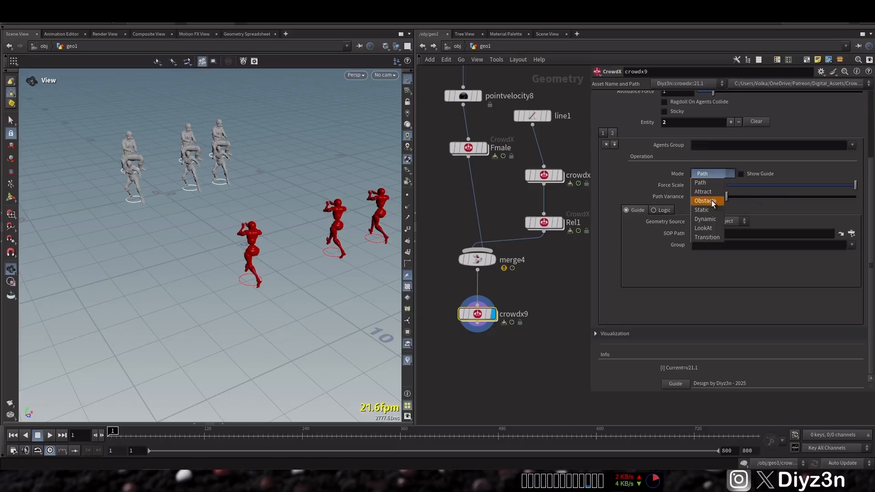
{"action": "left_click", "coordinate": [706, 192]}
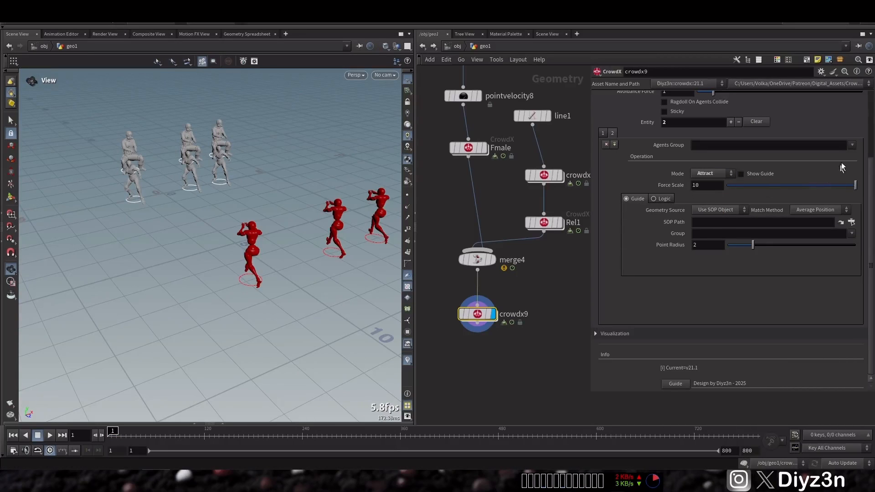
{"action": "left_click", "coordinate": [852, 145]}
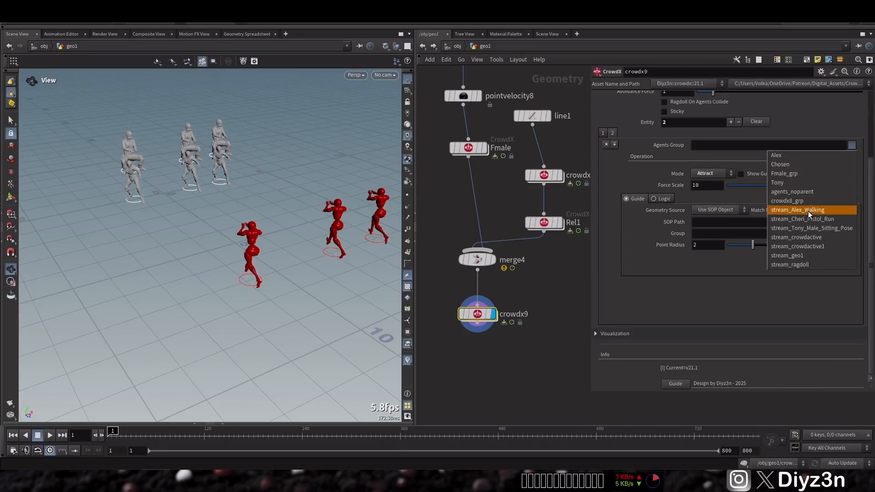
{"action": "left_click", "coordinate": [801, 172]}
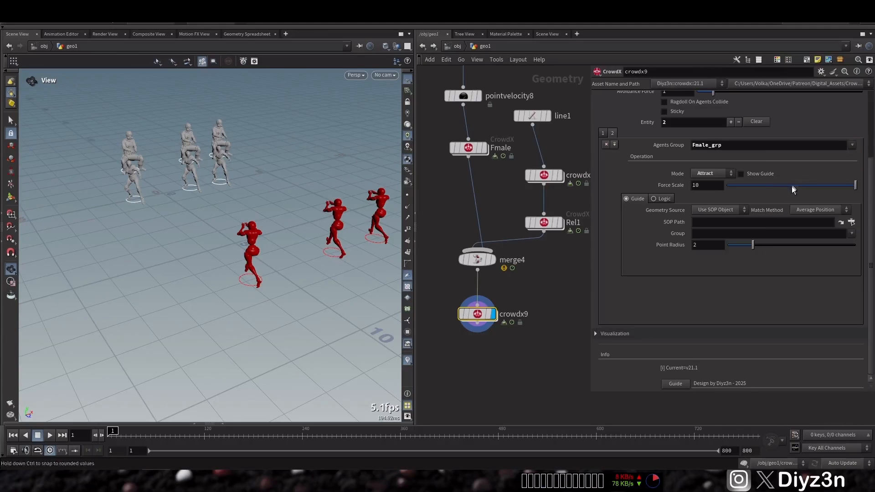
Set the Attract guide's geometry source to Use DOP Object, with impact object crowdobject and group Alex
{"action": "left_click", "coordinate": [726, 211]}
{"action": "left_click", "coordinate": [717, 228]}
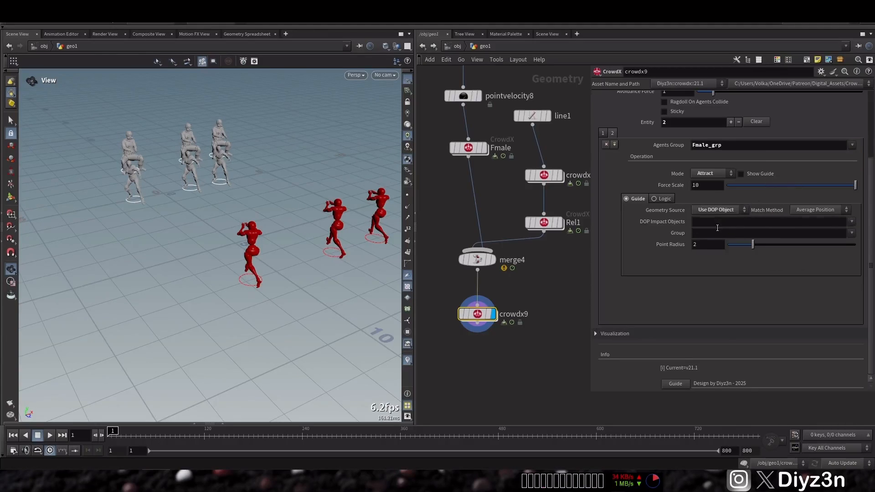
{"action": "left_click", "coordinate": [851, 221]}
{"action": "left_click", "coordinate": [837, 250]}
{"action": "left_click", "coordinate": [851, 233]}
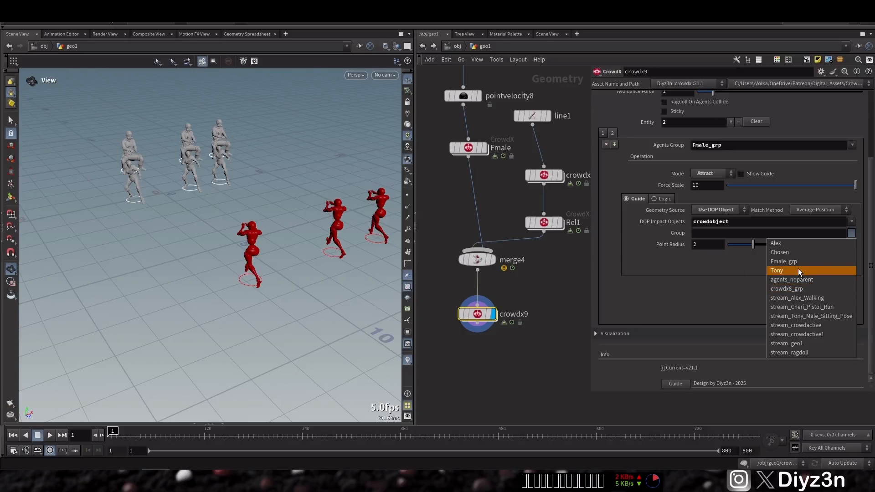
{"action": "left_click", "coordinate": [791, 244]}
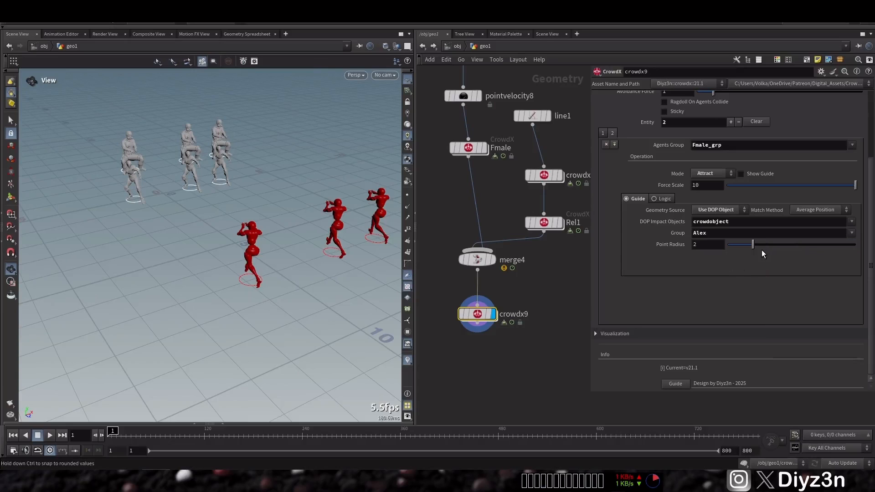
Turn off Show Guide for the first entity, play the attract simulation and return to the first frame
{"action": "left_click", "coordinate": [612, 133]}
{"action": "left_click", "coordinate": [741, 174]}
{"action": "left_click", "coordinate": [603, 133]}
{"action": "left_click", "coordinate": [746, 173]}
{"action": "left_click", "coordinate": [746, 174]}
{"action": "left_click", "coordinate": [50, 434]}
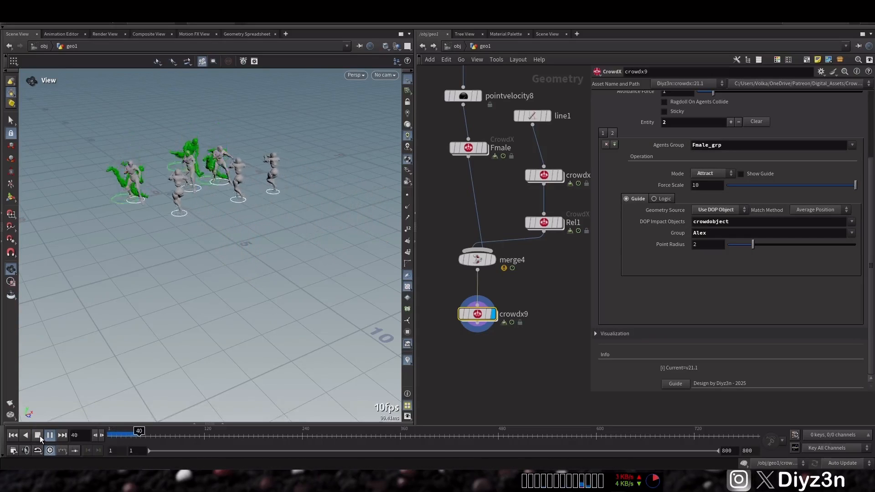
{"action": "left_click", "coordinate": [40, 436]}
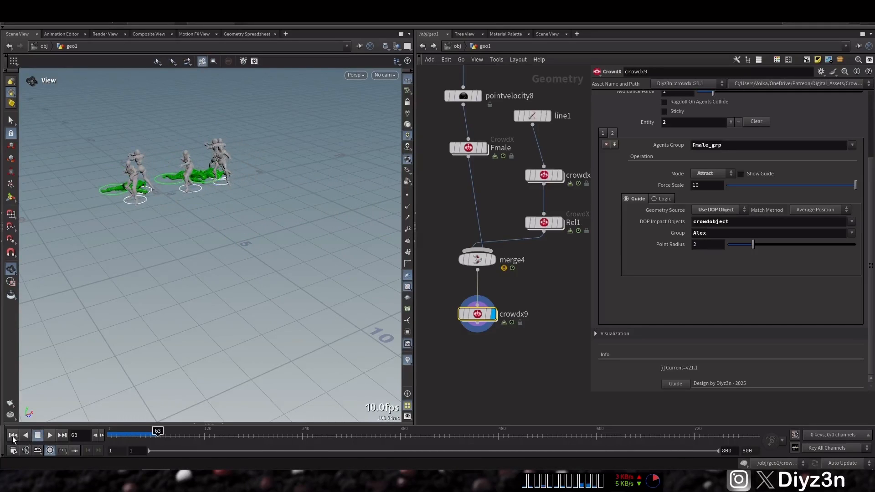
{"action": "left_click", "coordinate": [14, 435]}
Set the Attract guide's match method to Point per Particle and play the simulation
{"action": "left_click", "coordinate": [813, 209]}
{"action": "left_click", "coordinate": [811, 227]}
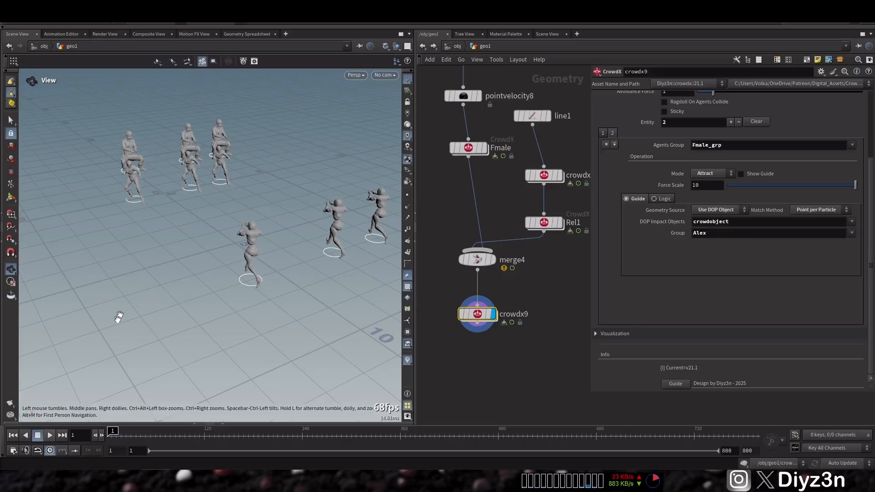
{"action": "left_click", "coordinate": [50, 436]}
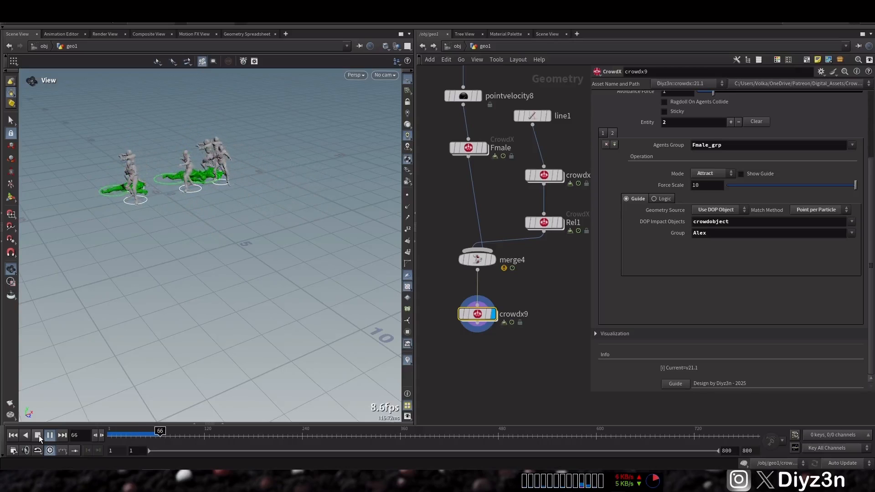
{"action": "left_click", "coordinate": [39, 436]}
Set the Attract entity's force scale to 100, play the simulation and return to the first frame
{"action": "left_click", "coordinate": [708, 185]}
{"action": "type", "text": "0"}
{"action": "key", "text": "Return"}
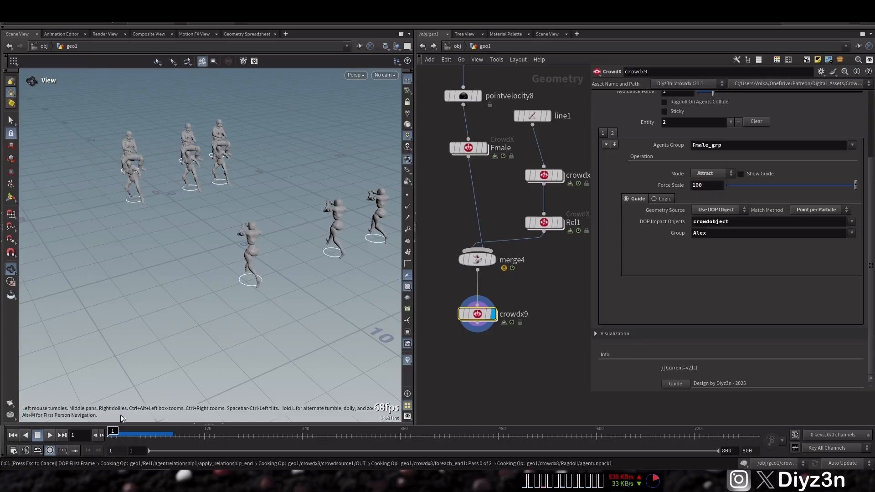
{"action": "left_click", "coordinate": [49, 435]}
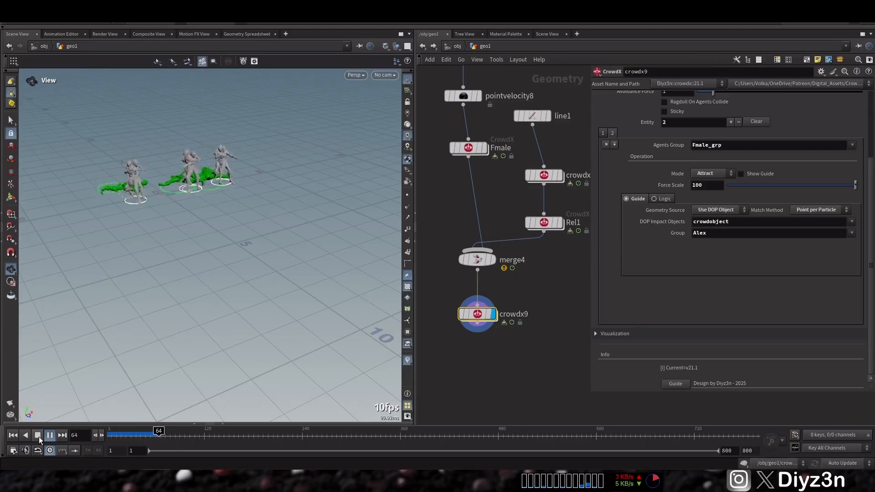
{"action": "left_click", "coordinate": [39, 436]}
{"action": "left_click", "coordinate": [13, 437]}
Set the Attract entity's force scale back to 10
{"action": "left_click", "coordinate": [706, 184]}
{"action": "type", "text": "10"}
{"action": "key", "text": "Return"}
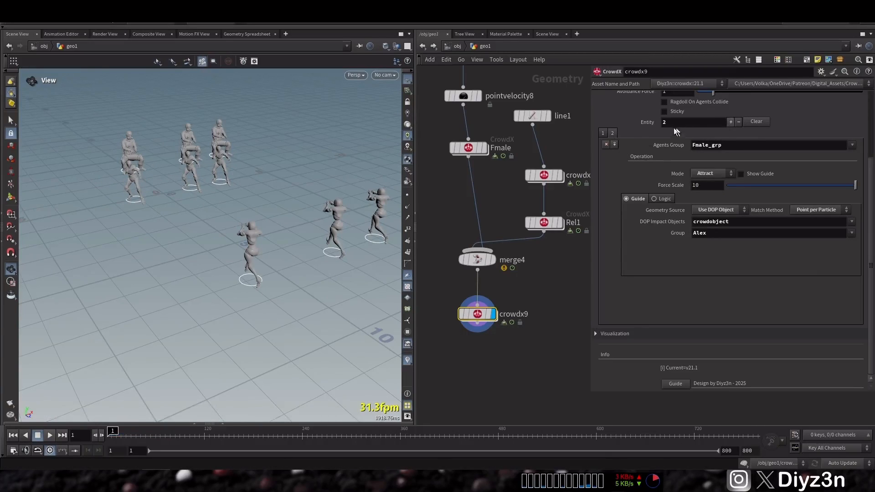
Add a third entity in Transition mode with Tony as its agents group
{"action": "left_click", "coordinate": [624, 132]}
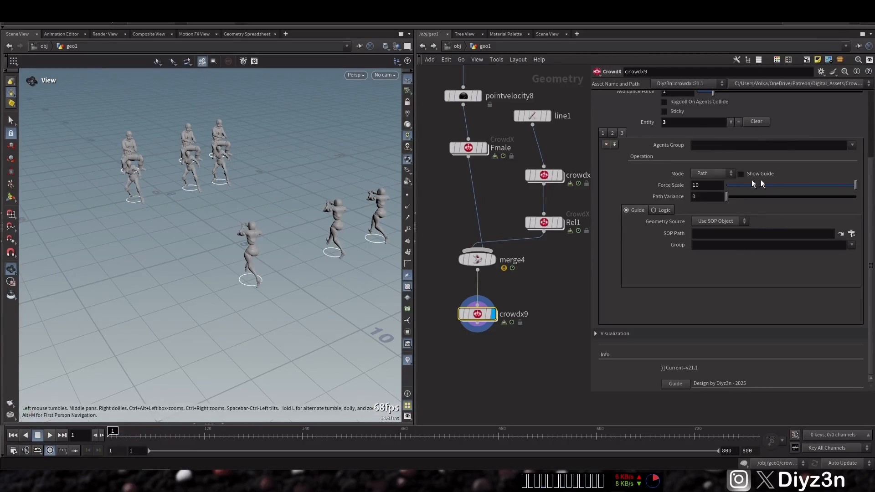
{"action": "left_click", "coordinate": [852, 145]}
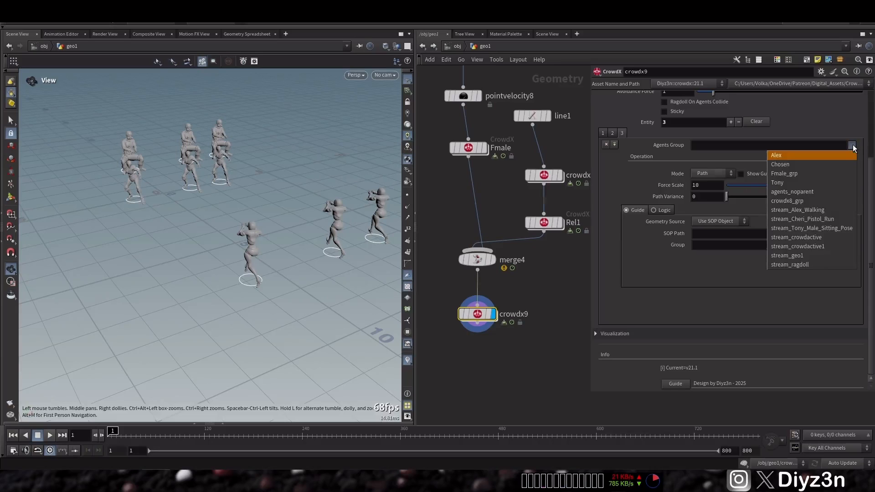
{"action": "left_click", "coordinate": [811, 182]}
{"action": "left_click", "coordinate": [707, 173]}
{"action": "left_click", "coordinate": [712, 234]}
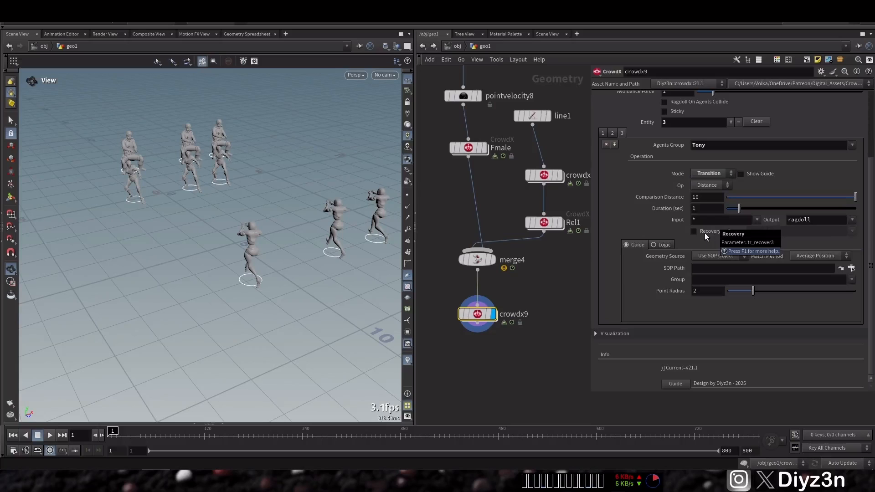
{"action": "left_click", "coordinate": [665, 246]}
{"action": "left_click", "coordinate": [636, 246]}
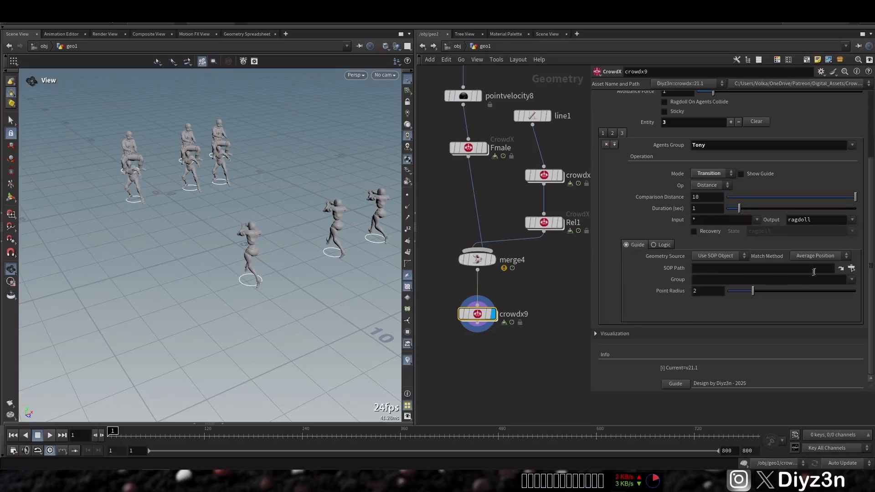
Set the third entity's guide to Use DOP Object, matched by Point per Particle, with crowdobject as impact object
{"action": "left_click", "coordinate": [731, 256]}
{"action": "left_click", "coordinate": [708, 254]}
{"action": "left_click", "coordinate": [811, 255]}
{"action": "left_click", "coordinate": [811, 274]}
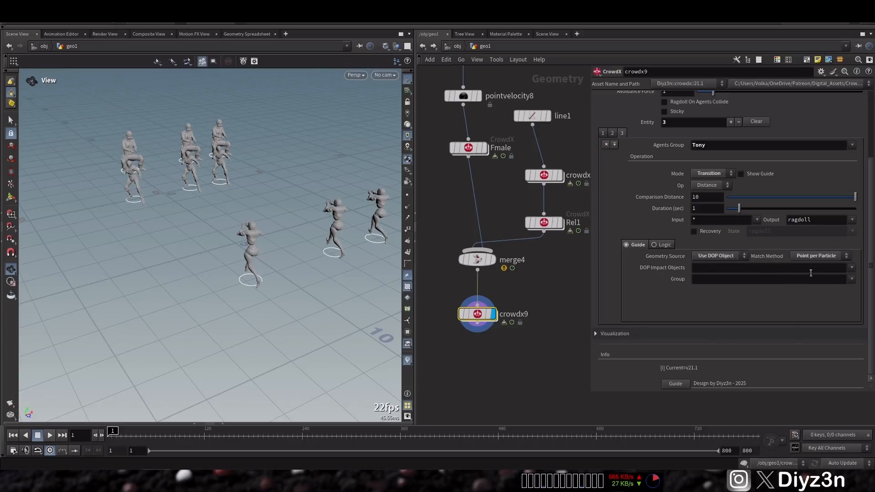
{"action": "left_click", "coordinate": [851, 268]}
{"action": "left_click", "coordinate": [838, 296]}
Enable Show Guide for the third entity and set its guide group to Fmale_grp
{"action": "left_click", "coordinate": [612, 133]}
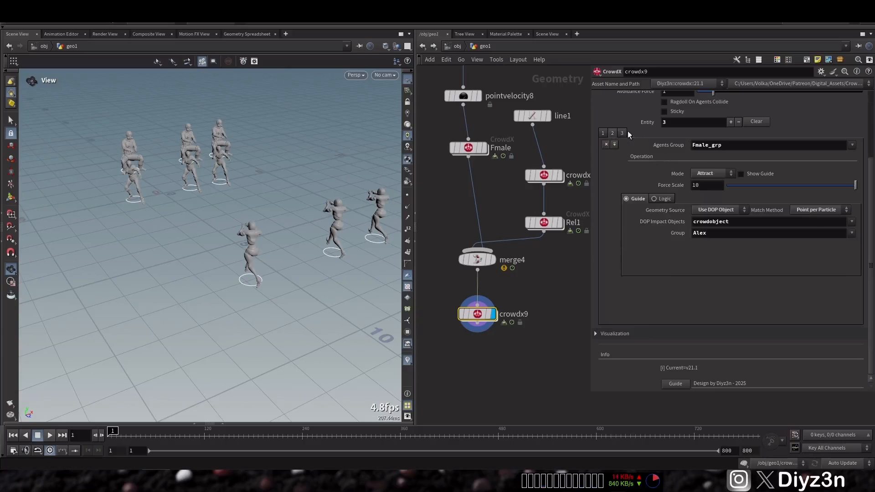
{"action": "left_click", "coordinate": [602, 133]}
{"action": "left_click", "coordinate": [740, 174]}
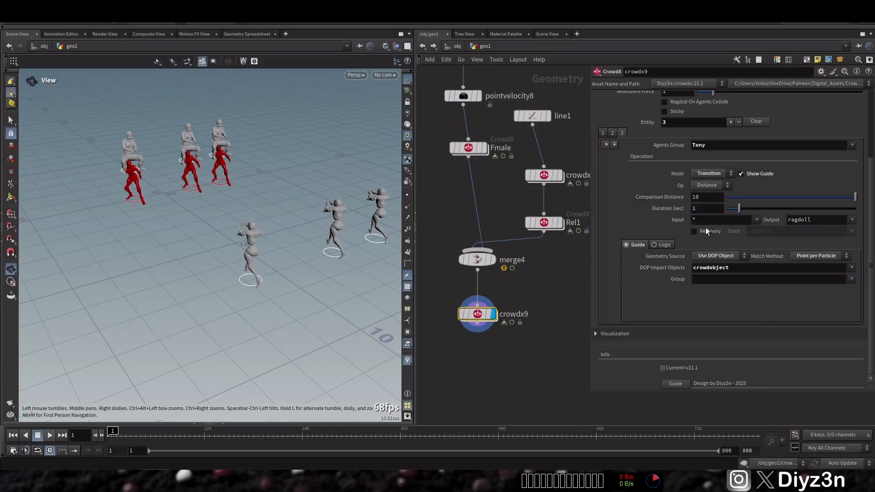
{"action": "left_click", "coordinate": [851, 279]}
{"action": "left_click", "coordinate": [789, 298]}
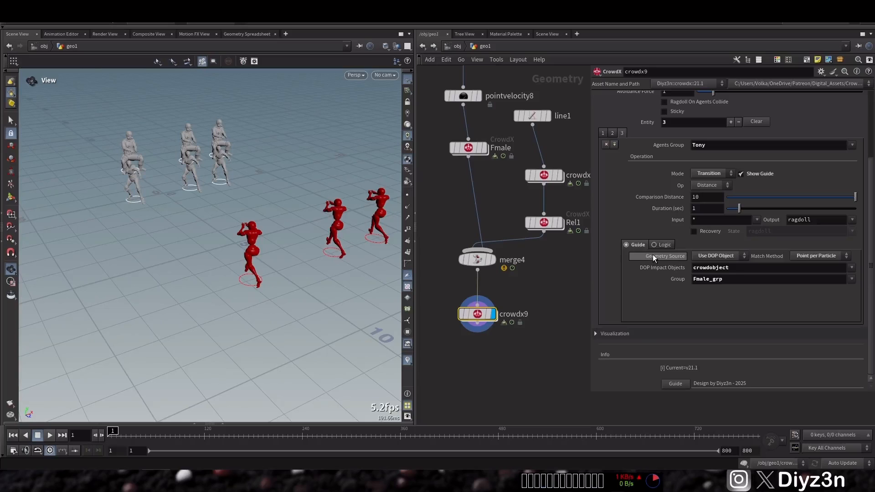
Return the simulation to the first frame and change the third entity's agents group to Alex
{"action": "left_click", "coordinate": [40, 436]}
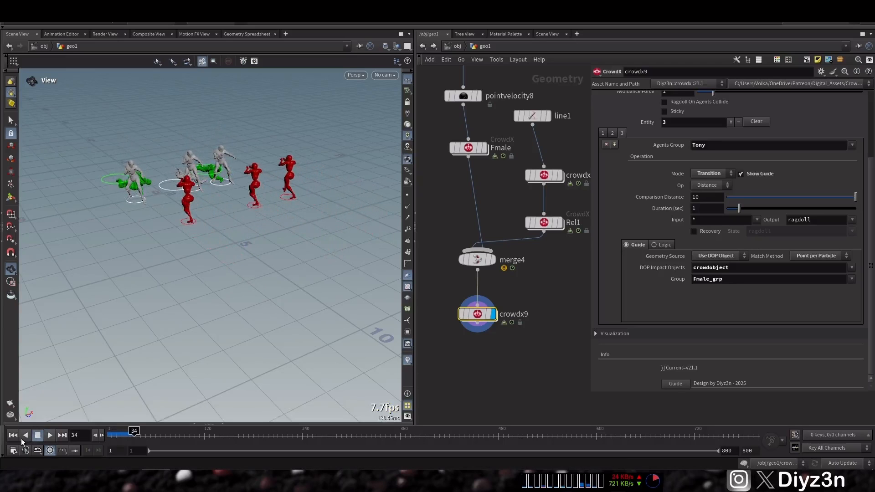
{"action": "left_click", "coordinate": [13, 436]}
{"action": "double_click", "coordinate": [737, 146]}
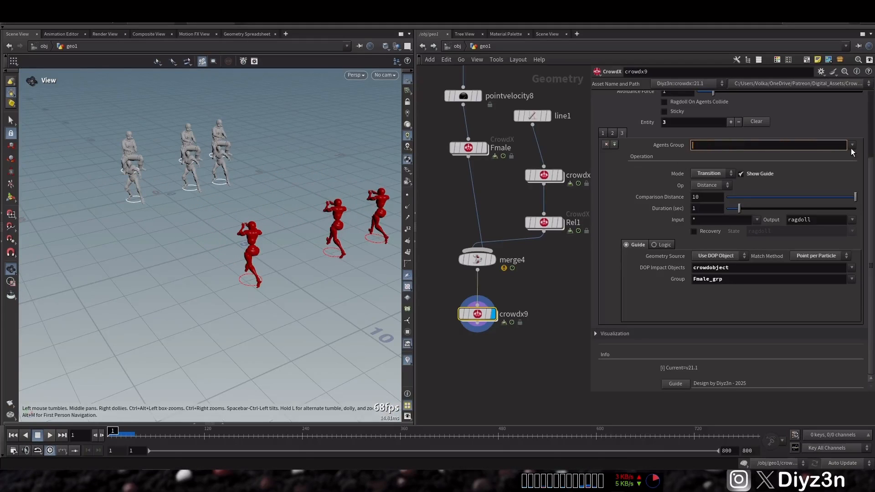
{"action": "left_click", "coordinate": [853, 146]}
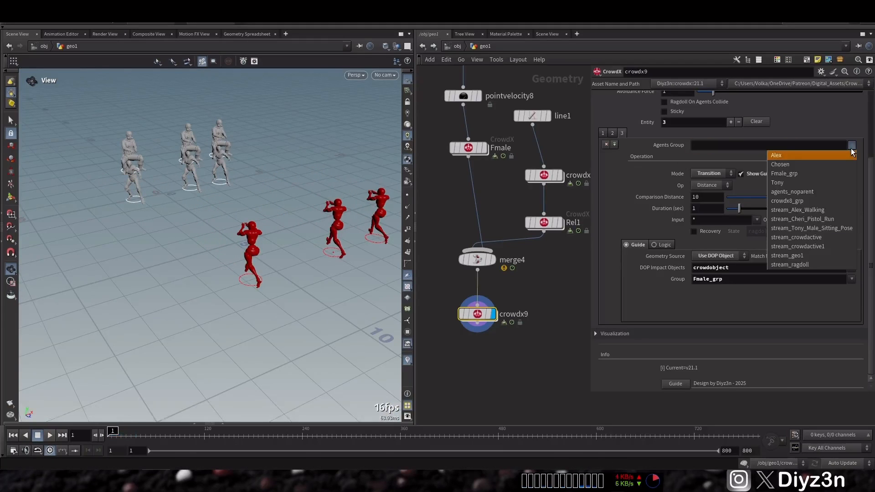
{"action": "left_click", "coordinate": [808, 156]}
Enable Show Trigger in the third entity's logic settings, then run the simulation briefly and rewind it
{"action": "left_click", "coordinate": [661, 245]}
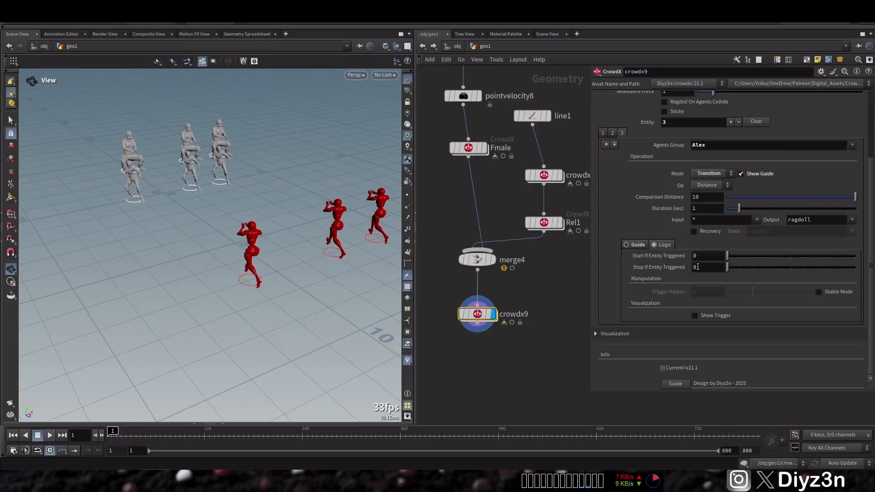
{"action": "left_click", "coordinate": [695, 317]}
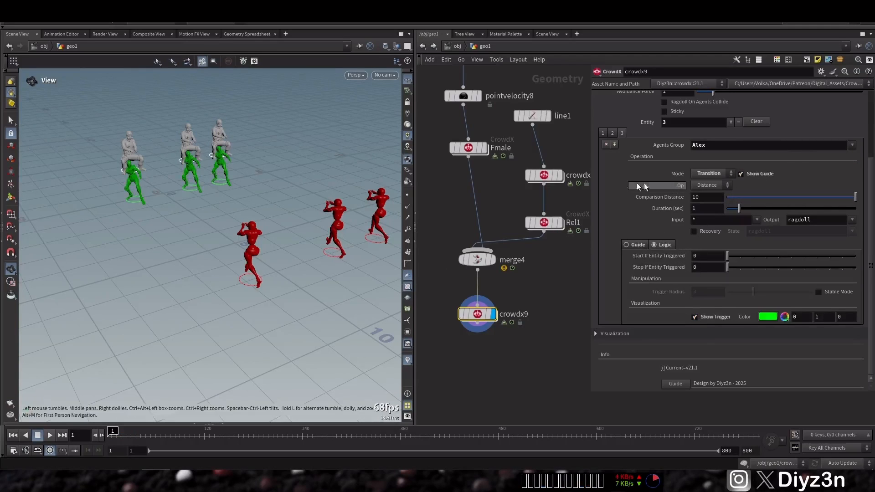
{"action": "left_click", "coordinate": [50, 435]}
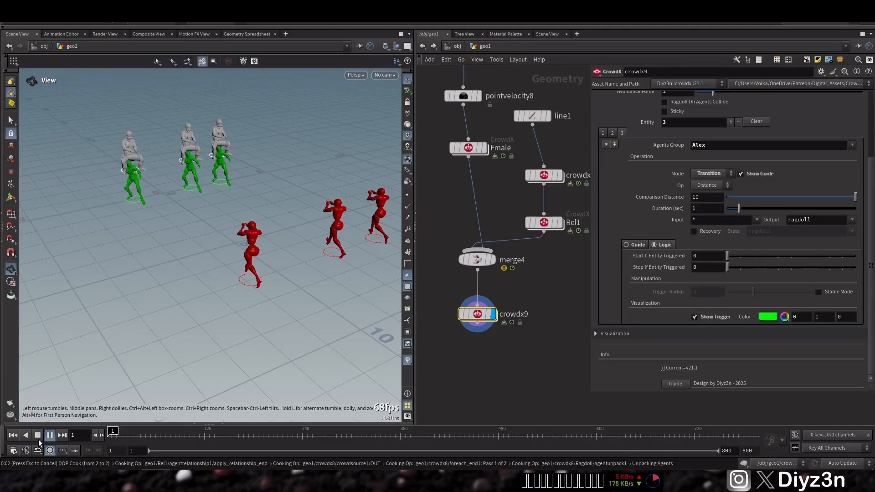
{"action": "left_click", "coordinate": [37, 438]}
{"action": "left_click", "coordinate": [15, 437]}
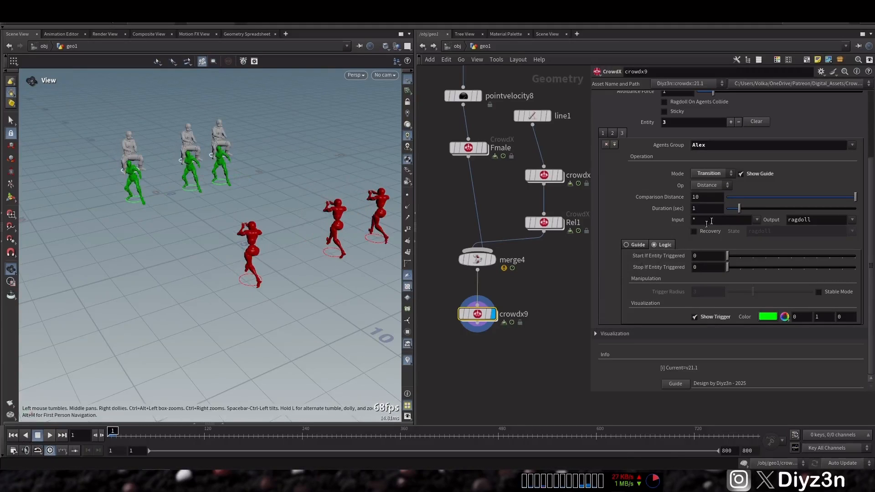
Set the third entity's transition output to Cheri_Pistol_Run, play the simulation and return to the first frame
{"action": "left_click", "coordinate": [852, 220]}
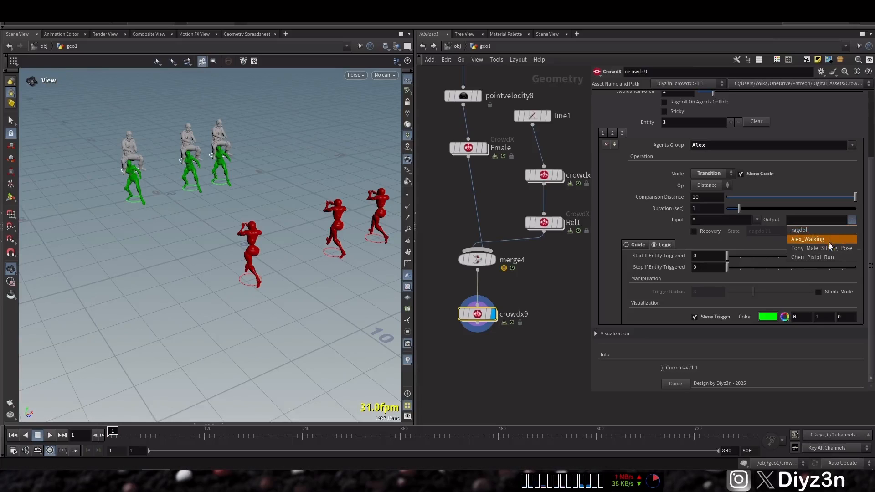
{"action": "left_click", "coordinate": [825, 257]}
{"action": "left_click", "coordinate": [49, 436]}
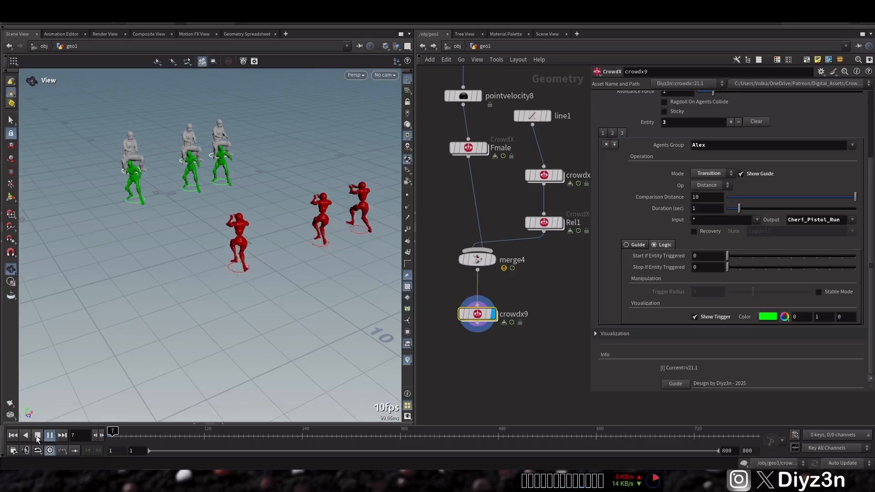
{"action": "left_click", "coordinate": [37, 437]}
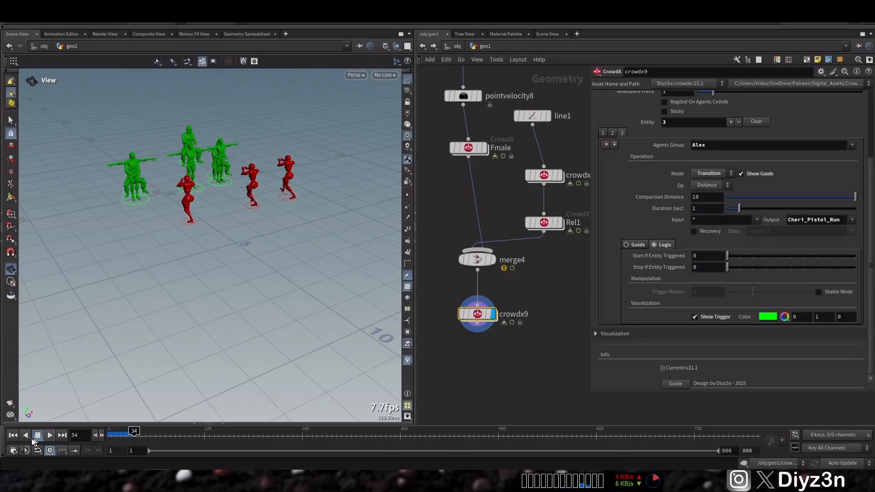
{"action": "left_click", "coordinate": [13, 436]}
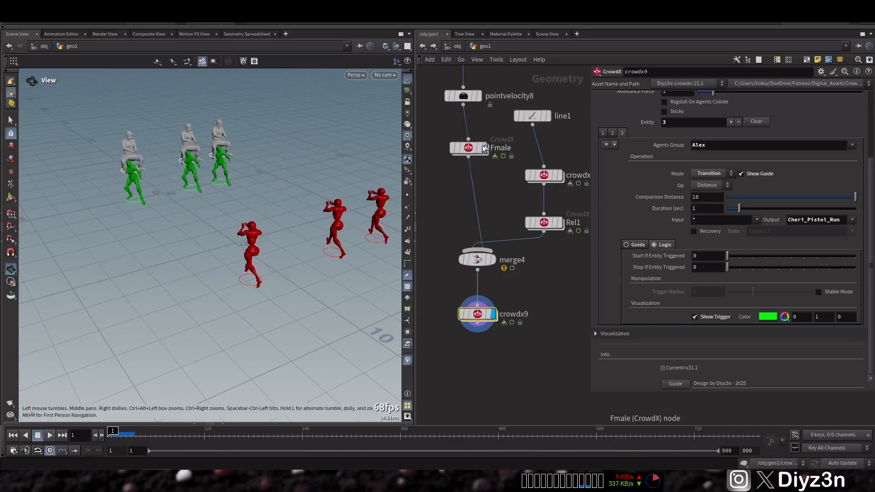
Review both agents of the crowdx8 node, including the name and source settings of the Alex agent
{"action": "left_click", "coordinate": [486, 148]}
{"action": "left_click", "coordinate": [545, 175]}
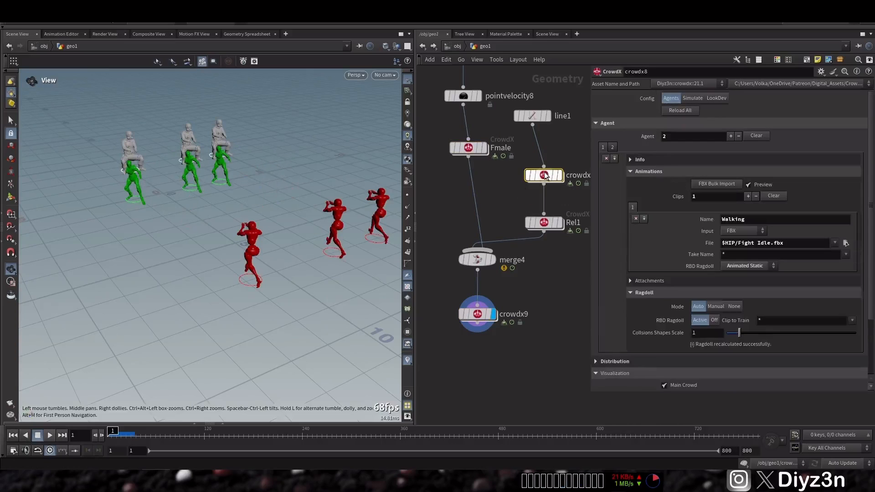
{"action": "left_click", "coordinate": [613, 148]}
{"action": "left_click", "coordinate": [603, 147]}
{"action": "left_click", "coordinate": [647, 172]}
{"action": "left_click", "coordinate": [650, 160]}
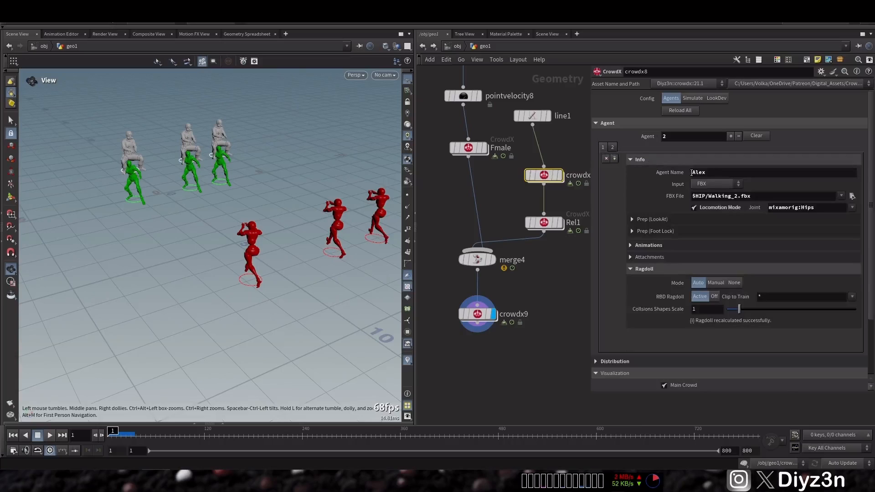
{"action": "left_click", "coordinate": [646, 160]}
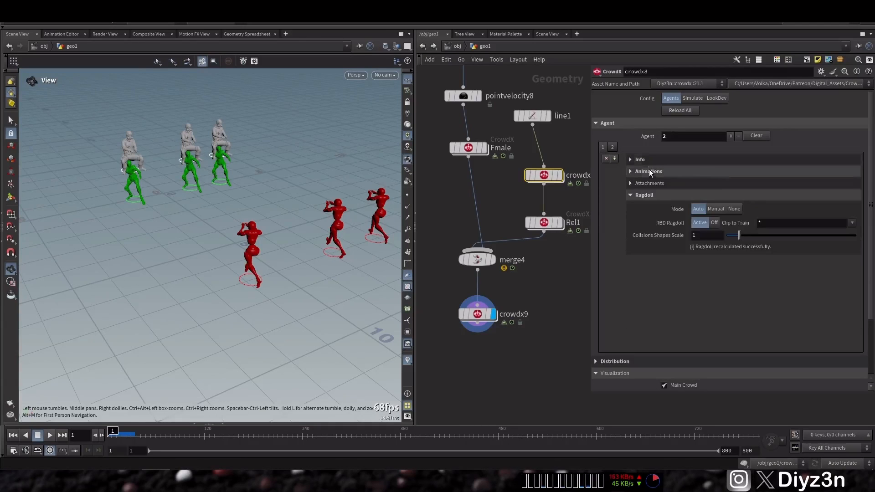
Add a second animation clip named run to the Alex agent in crowdx8, using $HIP/Pistol Run.fbx as its file
{"action": "left_click", "coordinate": [650, 171]}
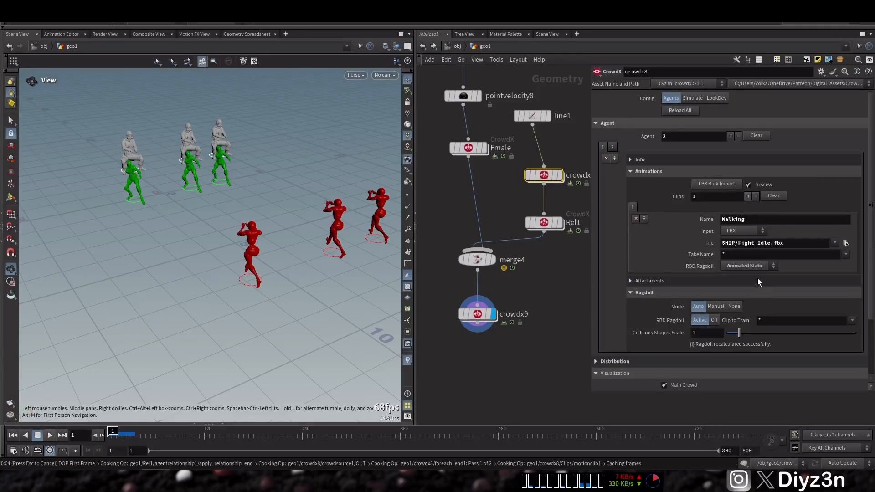
{"action": "left_click", "coordinate": [739, 223]}
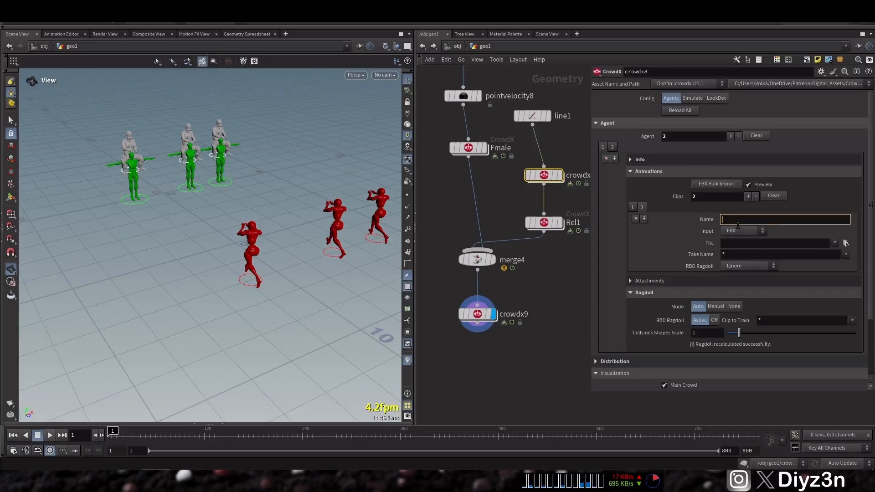
{"action": "type", "text": "run"}
{"action": "key", "text": "Return"}
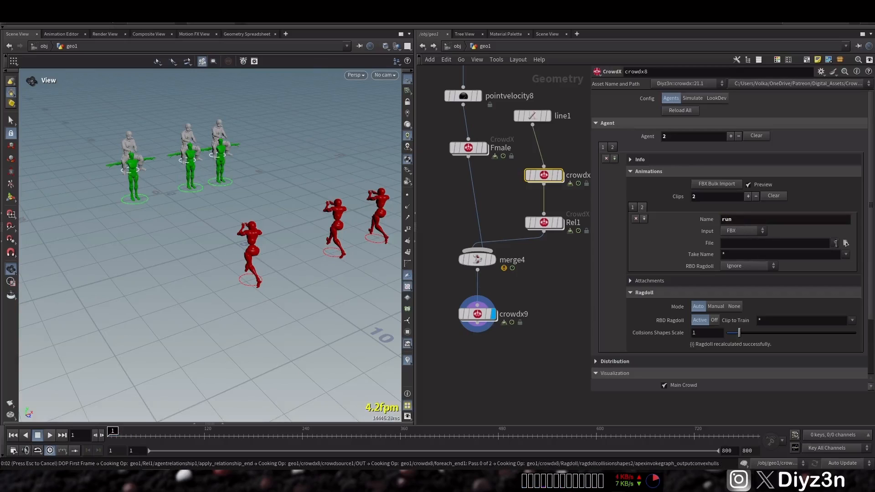
{"action": "left_click", "coordinate": [845, 243]}
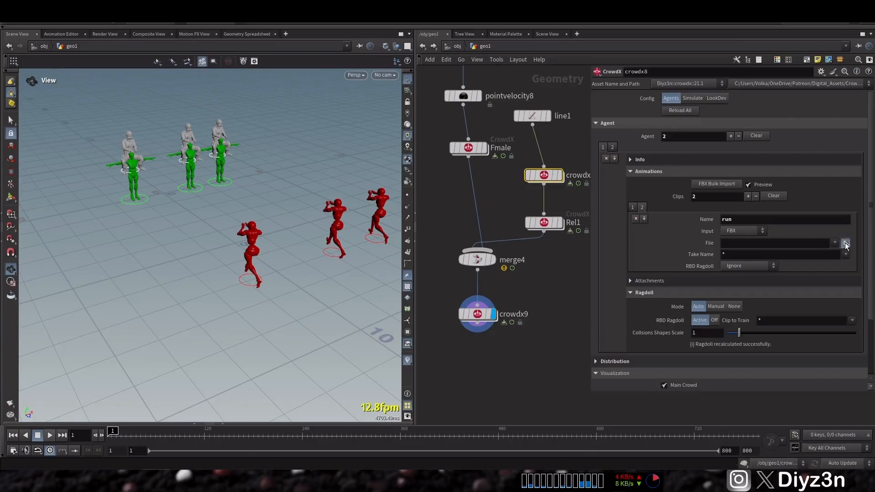
{"action": "double_click", "coordinate": [667, 208]}
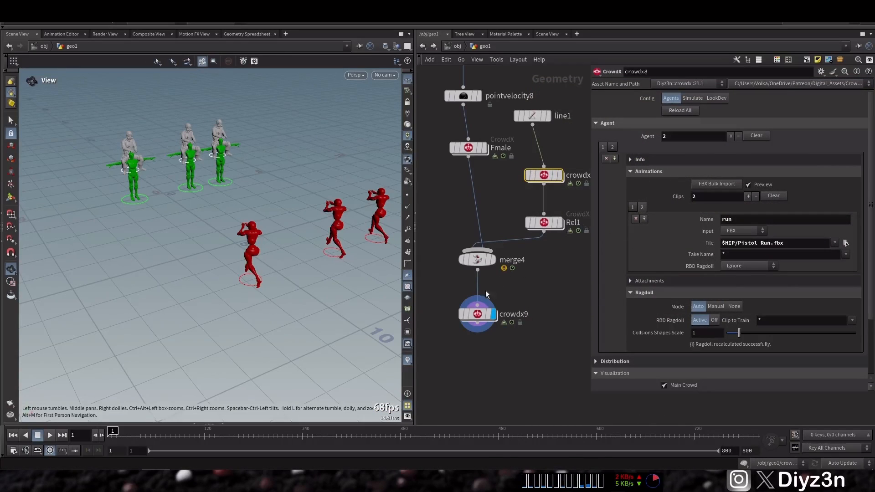
Rebuild the crowdx9 network and set the third entity's transition output to Alex_run with a comparison distance of 1.2
{"action": "left_click", "coordinate": [477, 314]}
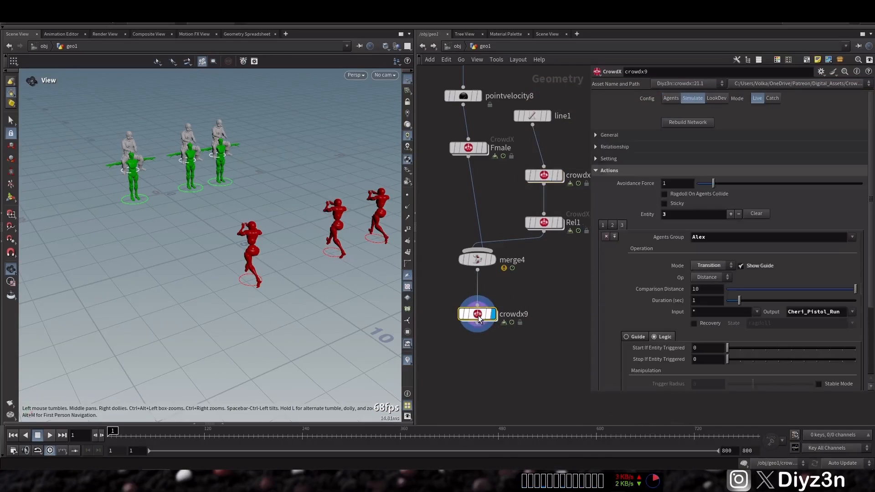
{"action": "left_click", "coordinate": [683, 124]}
{"action": "double_click", "coordinate": [820, 312]}
{"action": "key", "text": "BackSpace"}
{"action": "left_click", "coordinate": [852, 311]}
{"action": "left_click", "coordinate": [797, 332]}
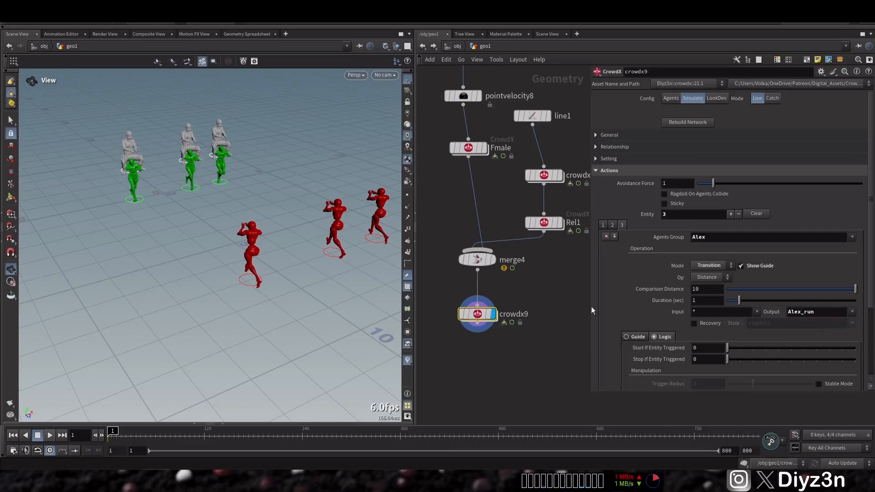
{"action": "left_click", "coordinate": [742, 289]}
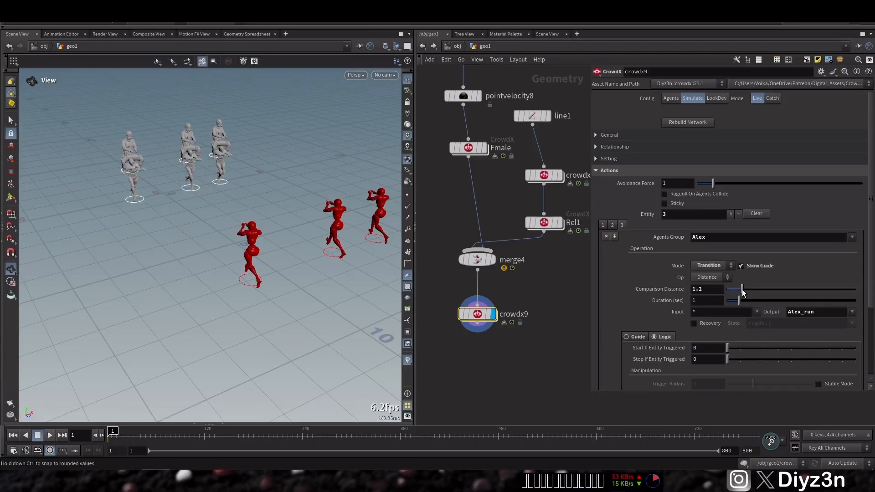
Add an animation entry with the state Alex_Walking to the randomization in crowdx8's distribution settings
{"action": "left_click", "coordinate": [559, 175]}
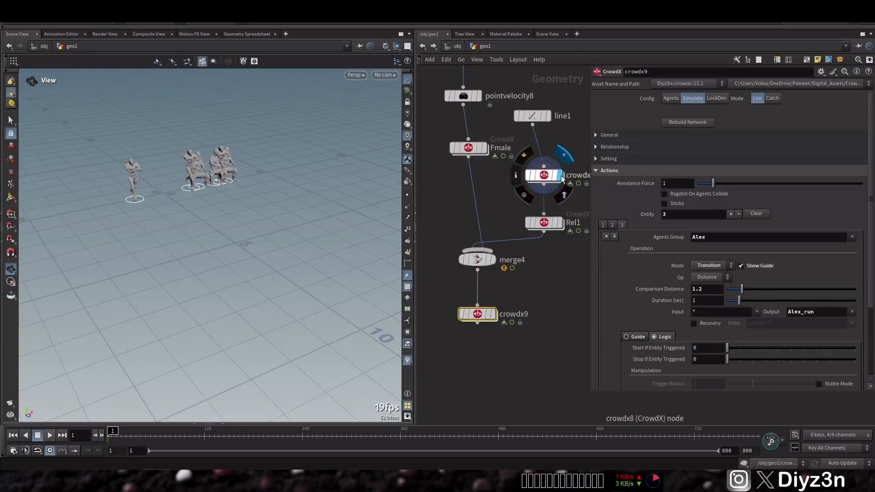
{"action": "left_click", "coordinate": [560, 223]}
{"action": "left_click", "coordinate": [544, 175]}
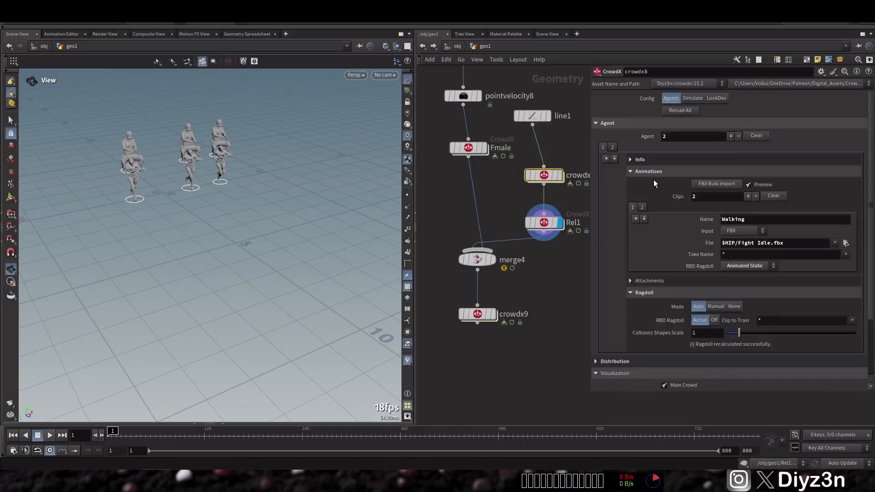
{"action": "left_click", "coordinate": [656, 193]}
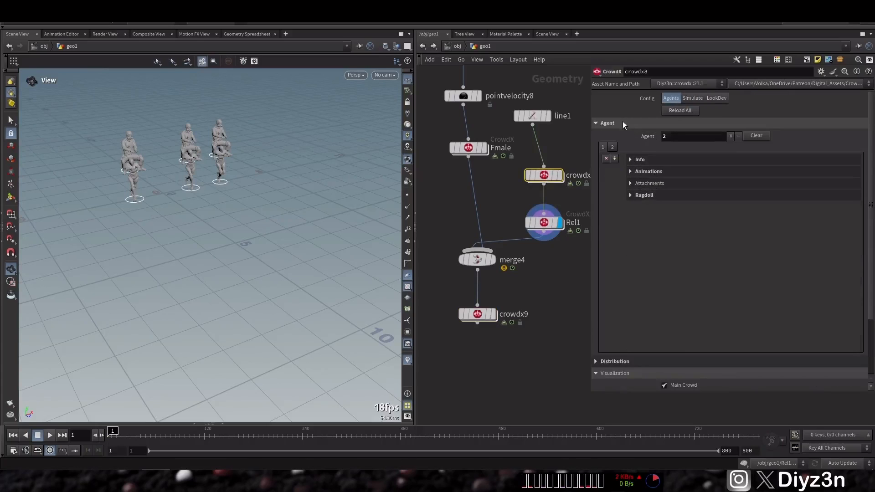
{"action": "left_click", "coordinate": [625, 124]}
{"action": "left_click", "coordinate": [638, 135]}
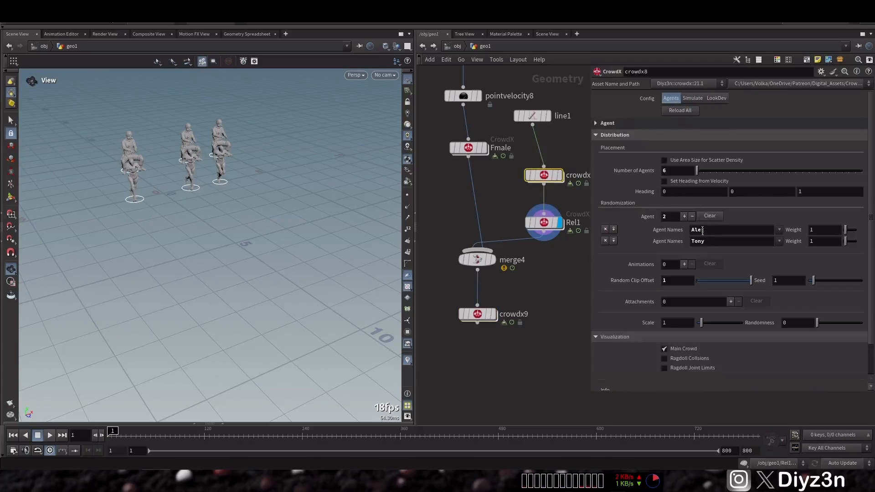
{"action": "left_click", "coordinate": [684, 264]}
{"action": "left_click", "coordinate": [779, 277]}
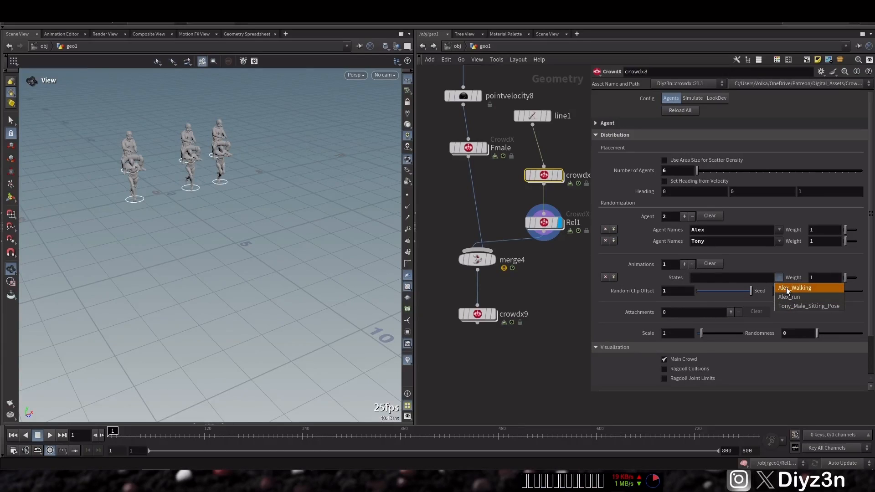
{"action": "left_click", "coordinate": [787, 288]}
{"action": "left_click", "coordinate": [606, 135]}
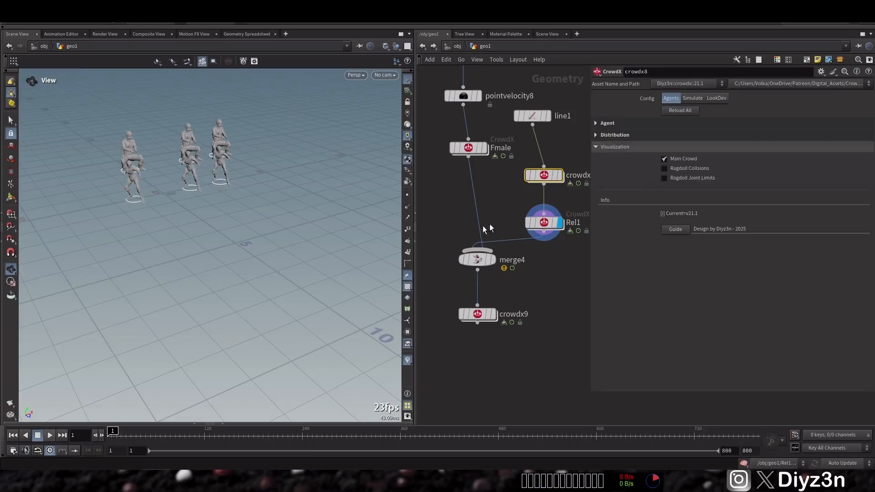
Display crowdx9, run the simulation briefly, return to the first frame and rebuild the network
{"action": "left_click", "coordinate": [494, 314]}
{"action": "left_click", "coordinate": [477, 314]}
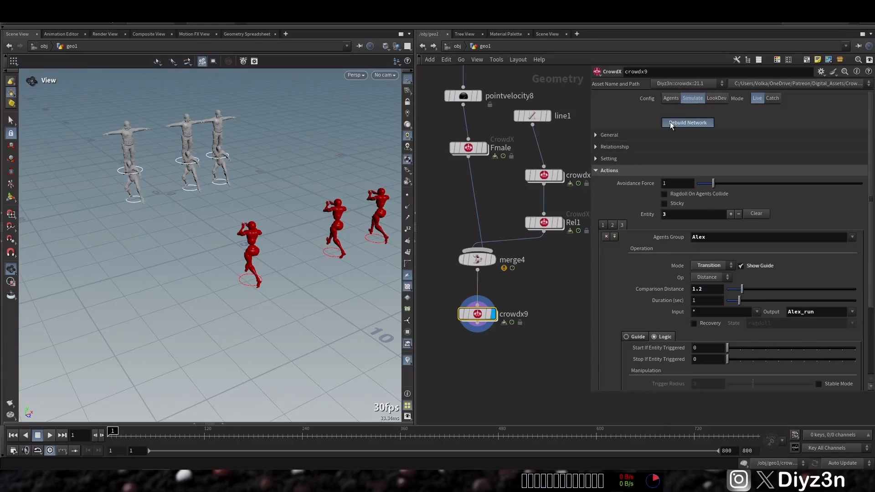
{"action": "left_click", "coordinate": [50, 435]}
{"action": "left_click", "coordinate": [38, 435]}
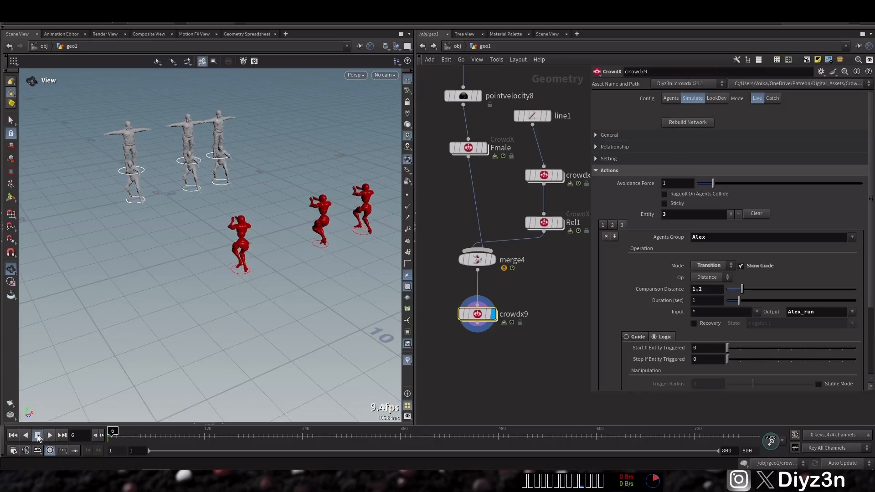
{"action": "left_click", "coordinate": [12, 437]}
{"action": "left_click", "coordinate": [686, 123]}
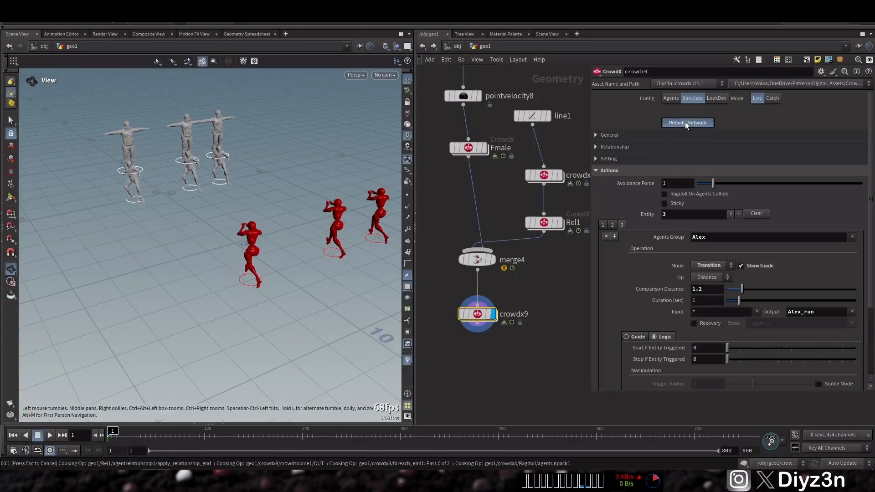
Review crowdx8's animation clips and distribution settings, and make a trial copy of the node that is deleted again
{"action": "left_click", "coordinate": [557, 176]}
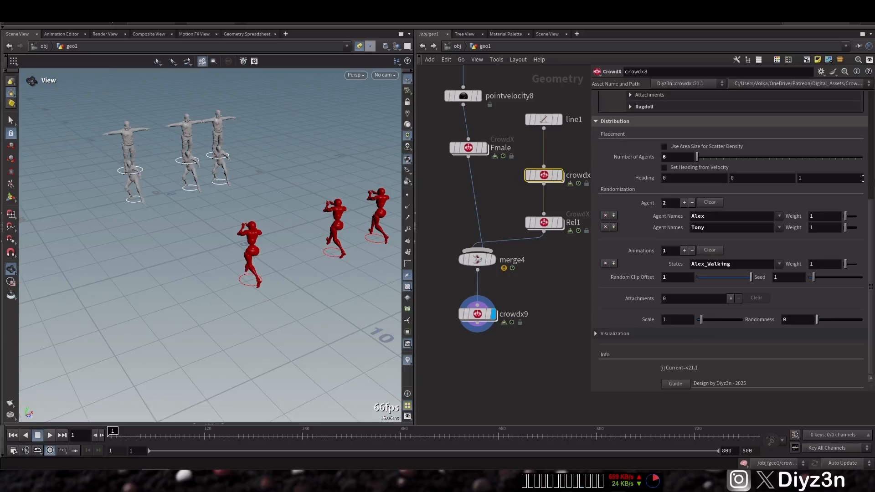
{"action": "left_click_drag", "start_coordinate": [872, 223], "coordinate": [867, 139]}
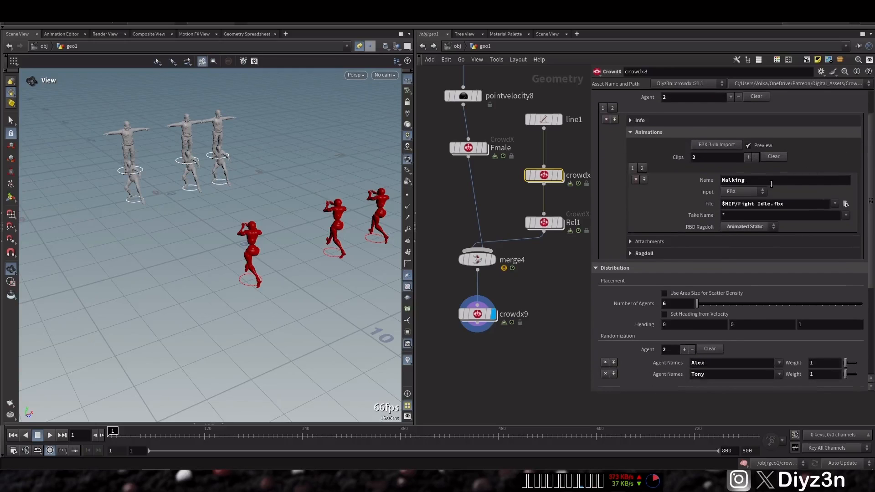
{"action": "left_click_drag", "start_coordinate": [872, 172], "coordinate": [872, 259]}
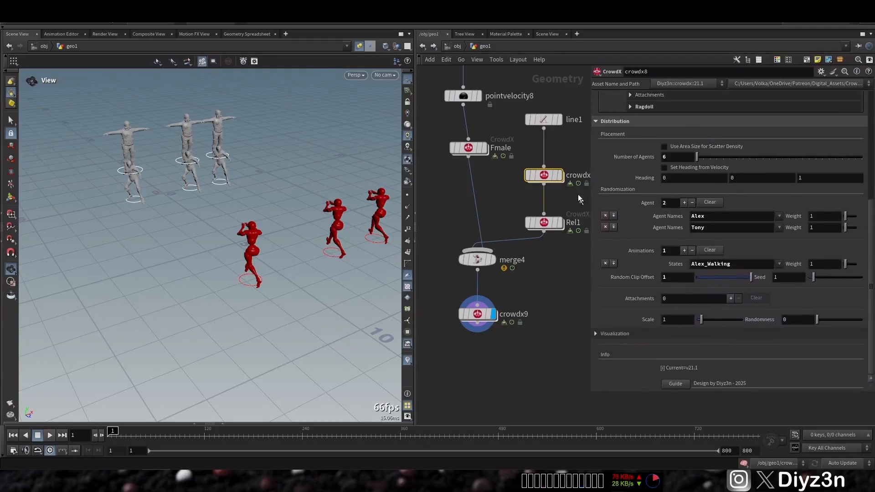
{"action": "left_click_drag", "start_coordinate": [541, 178], "coordinate": [497, 190], "text": "alt"}
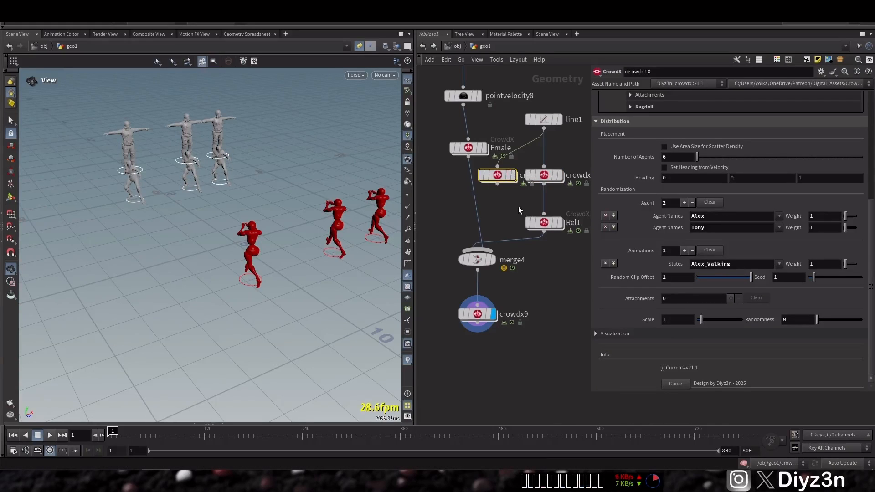
{"action": "key", "text": "Delete"}
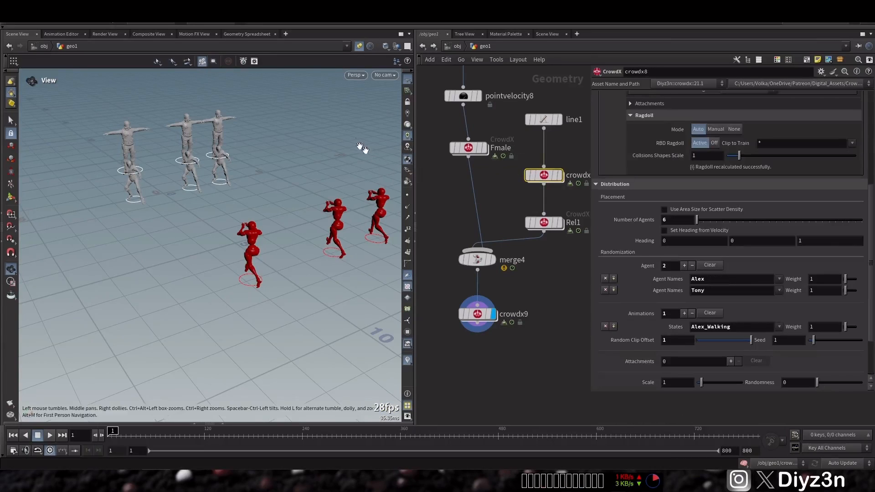
Examine the agents' state attribute in the Geometry Spreadsheet while displaying crowdx8 and Rel1 in turn
{"action": "left_click", "coordinate": [246, 34]}
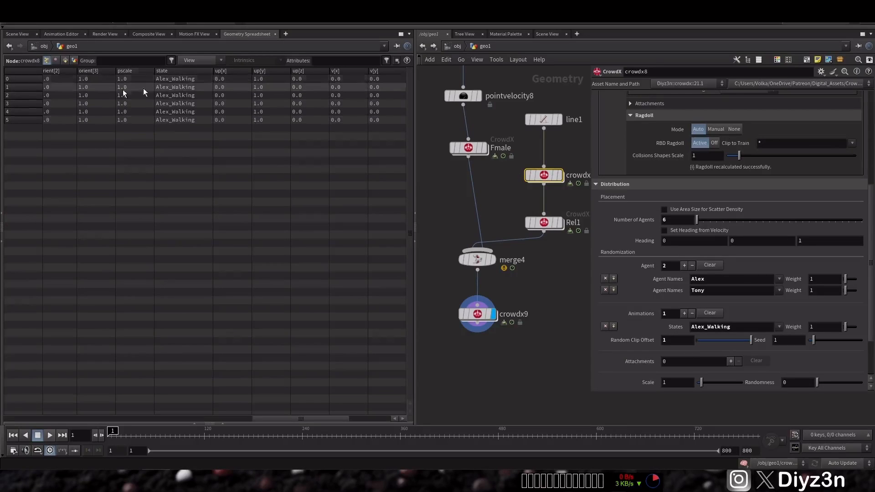
{"action": "left_click", "coordinate": [560, 175]}
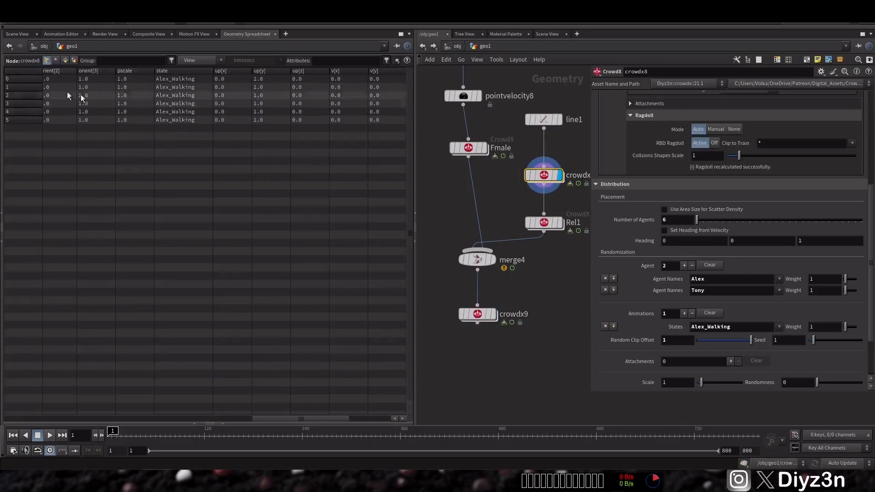
{"action": "left_click", "coordinate": [17, 33]}
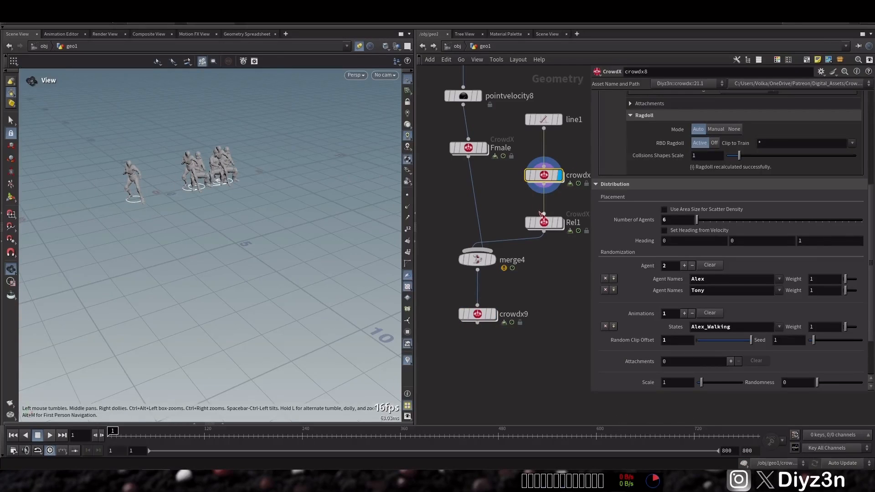
{"action": "left_click", "coordinate": [560, 222]}
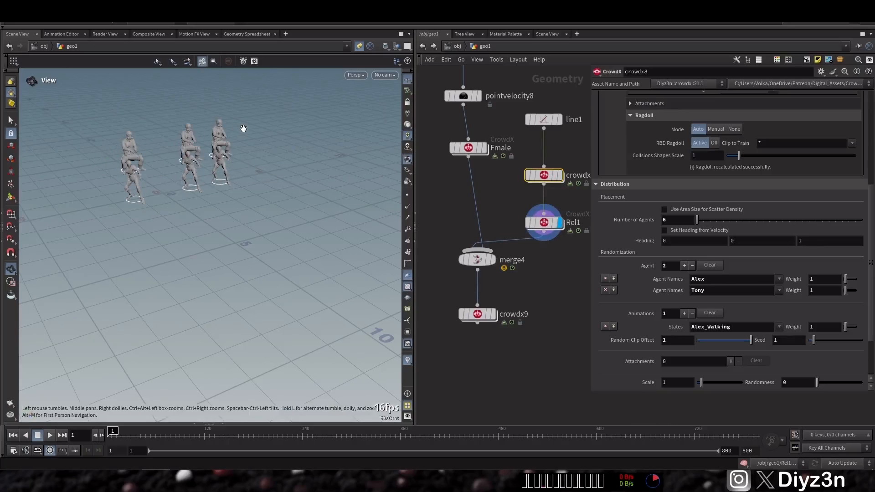
{"action": "left_click", "coordinate": [237, 35]}
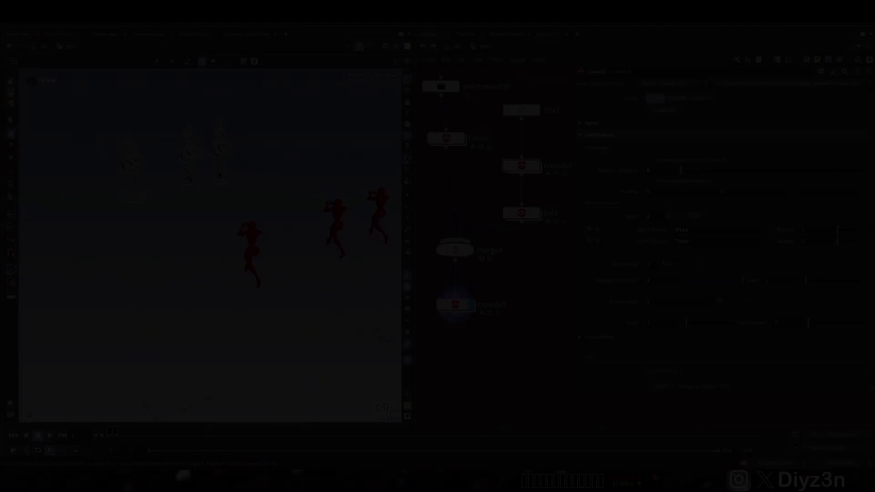
Add an animation entry to crowdx8's randomization with the state Alex_Walking and restrict it to the Alex agent
{"action": "left_click", "coordinate": [668, 265]}
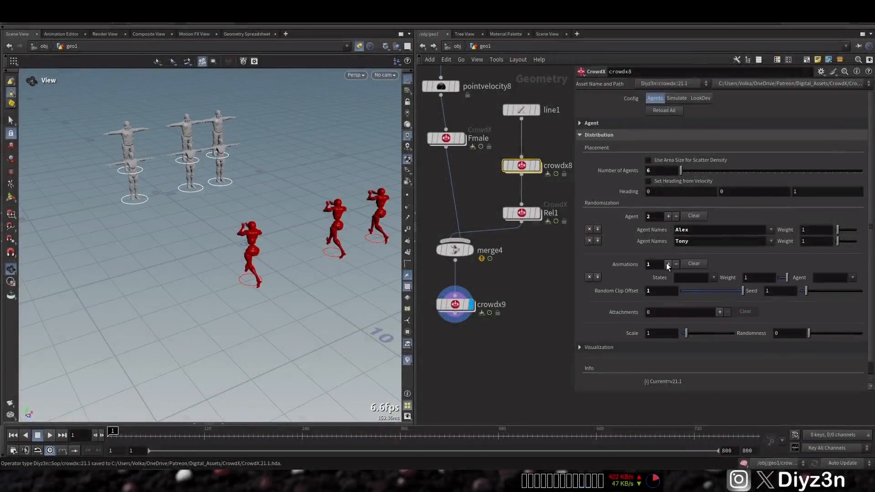
{"action": "left_click", "coordinate": [714, 278]}
{"action": "left_click", "coordinate": [729, 286]}
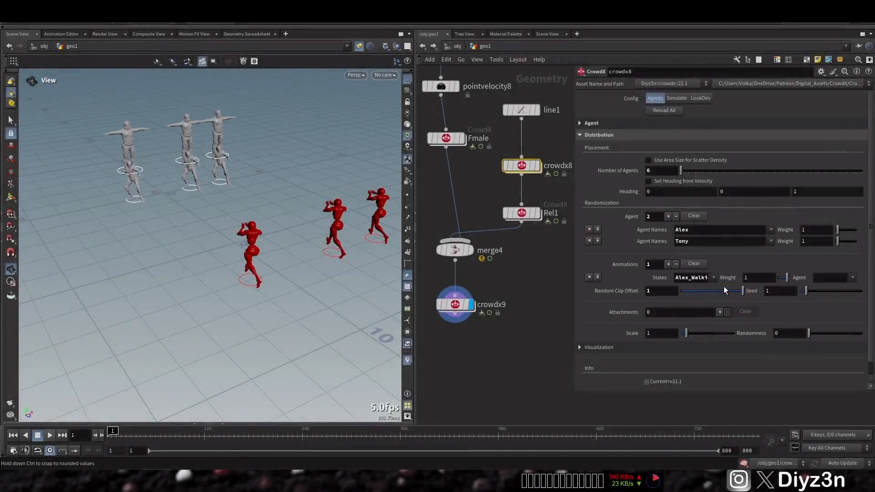
{"action": "left_click", "coordinate": [853, 278]}
{"action": "left_click", "coordinate": [857, 289]}
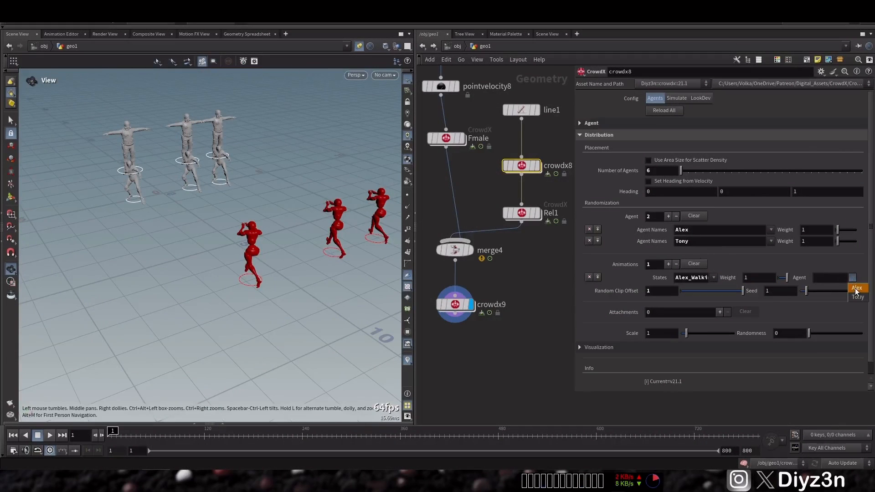
{"action": "left_click_drag", "start_coordinate": [783, 278], "coordinate": [815, 283]}
Select crowdx9, play the simulation to check the agents' reactions and return to the first frame
{"action": "left_click", "coordinate": [455, 304]}
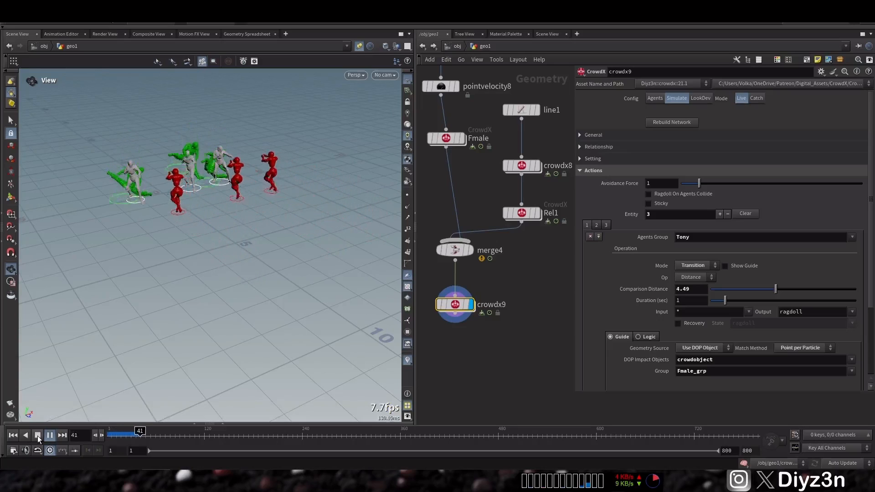
{"action": "left_click", "coordinate": [38, 436]}
{"action": "left_click", "coordinate": [13, 435]}
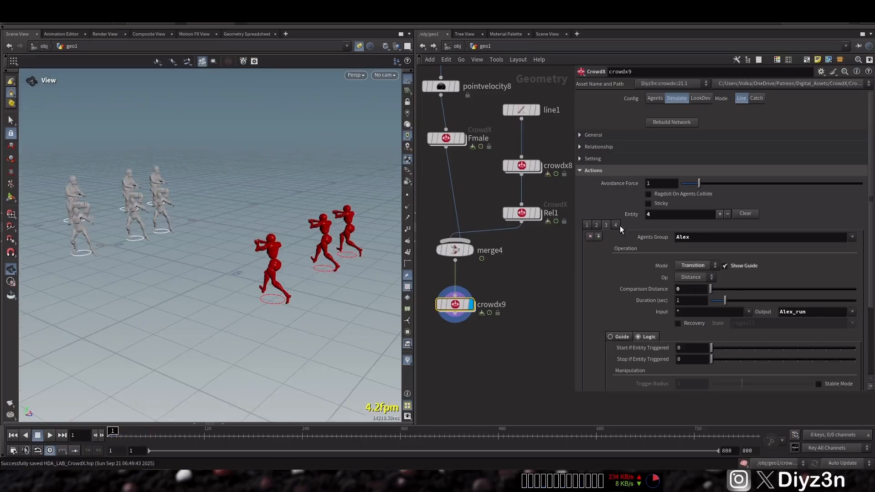
Add a fourth entity to crowdx9 in LookAt mode, with its guide shown and the DOP object crowdobject as geometry source
{"action": "left_click", "coordinate": [719, 214]}
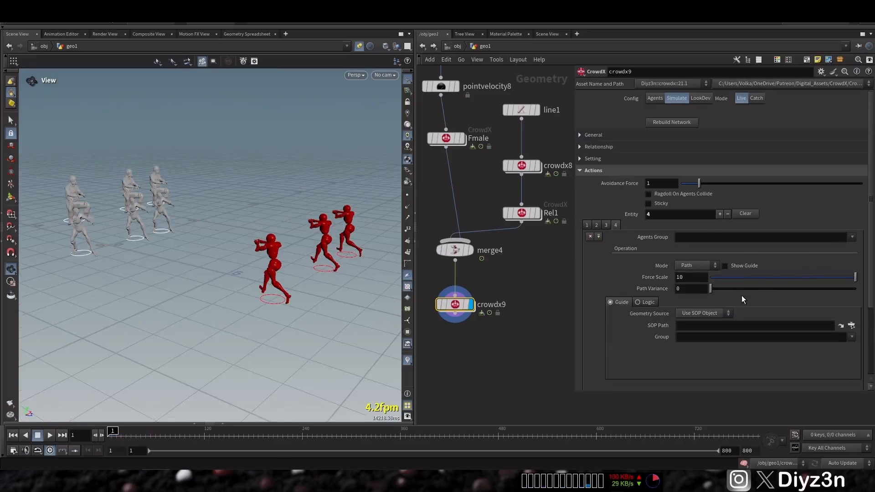
{"action": "left_click", "coordinate": [704, 265]}
{"action": "left_click", "coordinate": [694, 321]}
{"action": "left_click", "coordinate": [705, 348]}
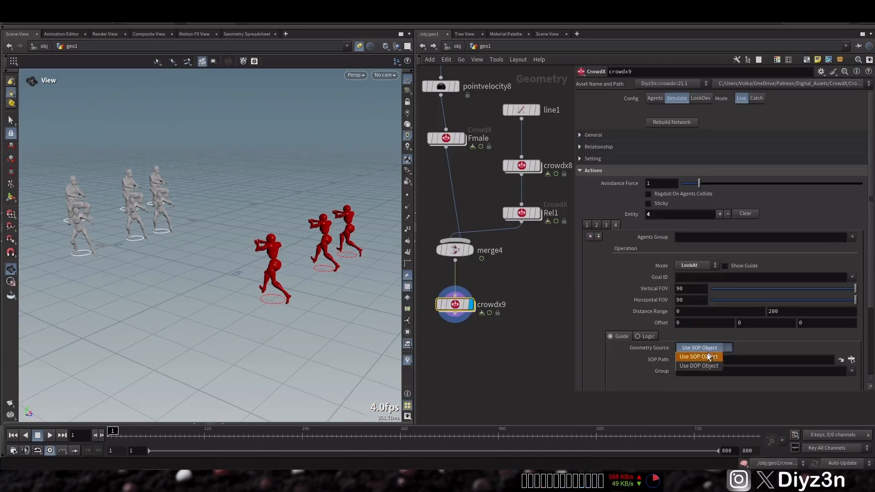
{"action": "left_click", "coordinate": [731, 269]}
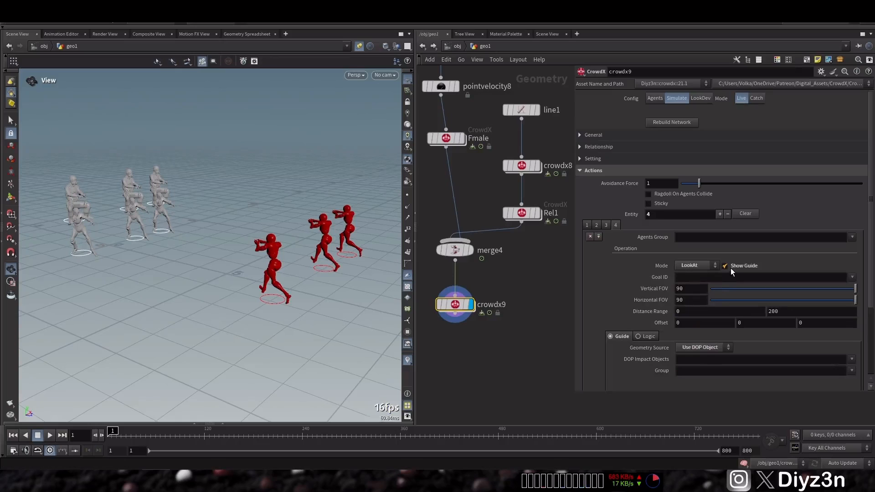
{"action": "left_click", "coordinate": [852, 360]}
{"action": "left_click", "coordinate": [831, 387]}
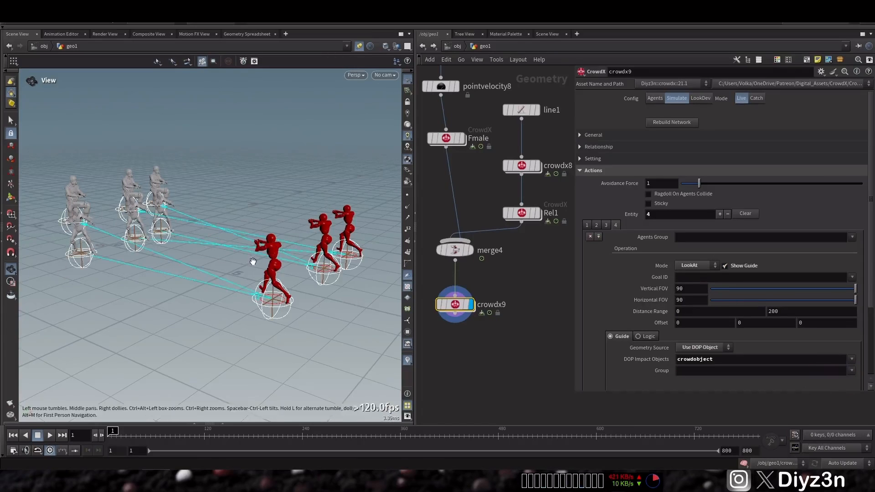
Restrict the LookAt entity's guide targets to Fmale_grp, preview the next frame and return to the first one
{"action": "middle_click_drag", "start_coordinate": [254, 259], "coordinate": [277, 262]}
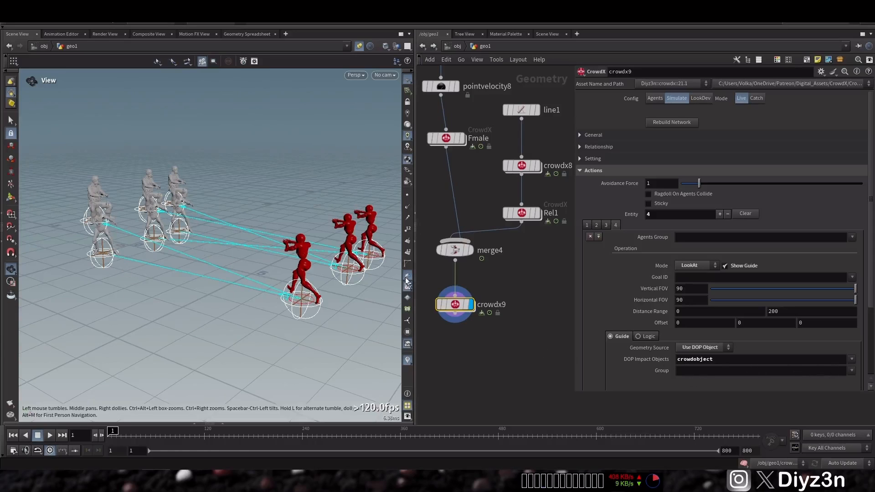
{"action": "left_click", "coordinate": [851, 371]}
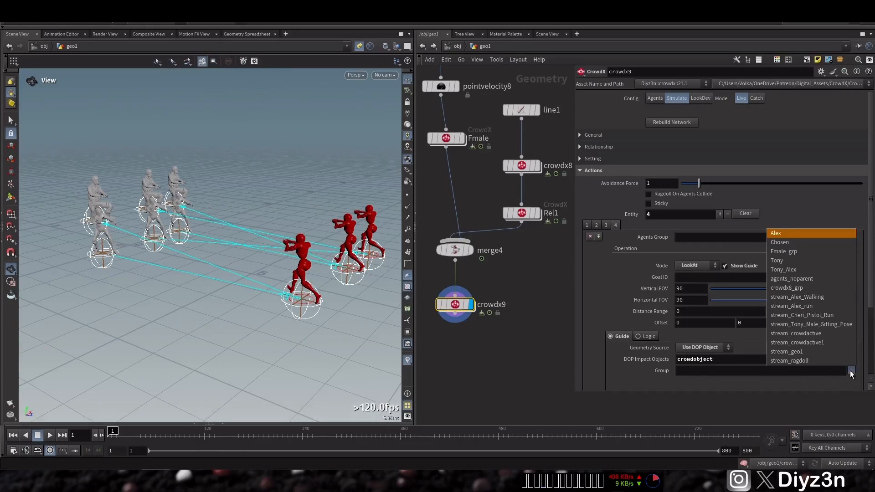
{"action": "left_click", "coordinate": [802, 251]}
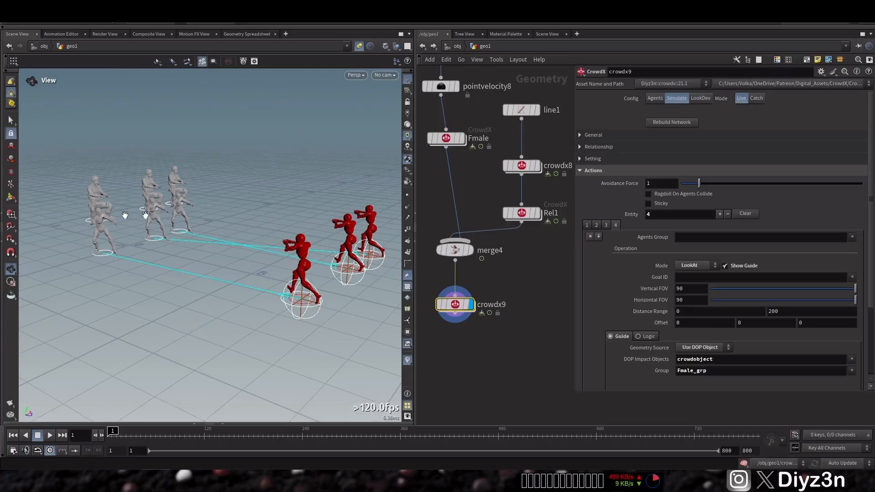
{"action": "key", "text": "Up"}
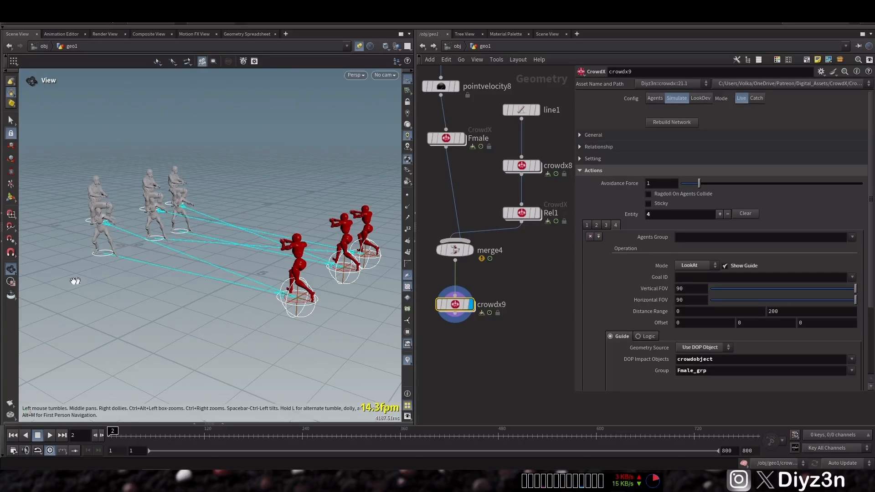
{"action": "left_click", "coordinate": [13, 435]}
Try Alex as the LookAt entity's agents group, preview a frame and clear the group again
{"action": "left_click", "coordinate": [851, 238]}
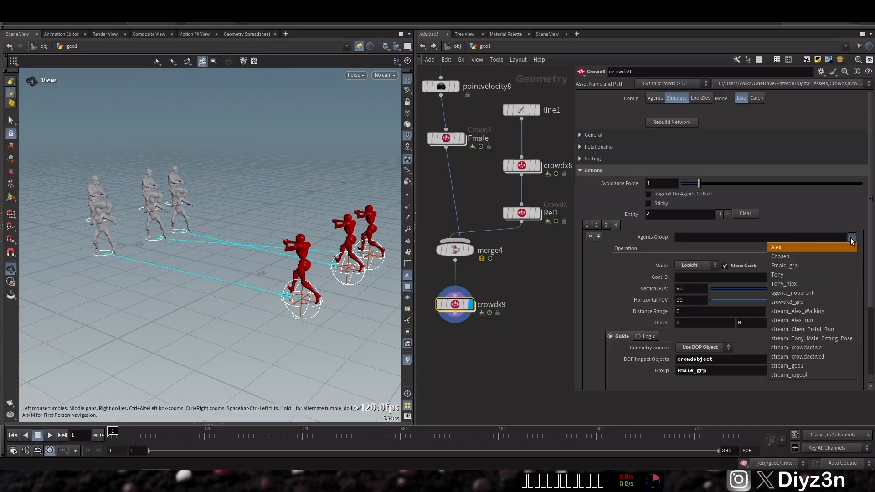
{"action": "left_click", "coordinate": [817, 249]}
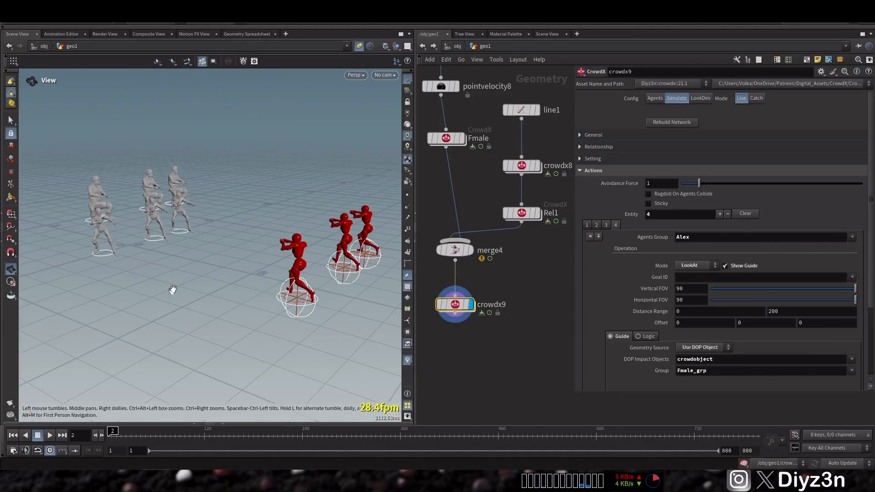
{"action": "left_click", "coordinate": [12, 437]}
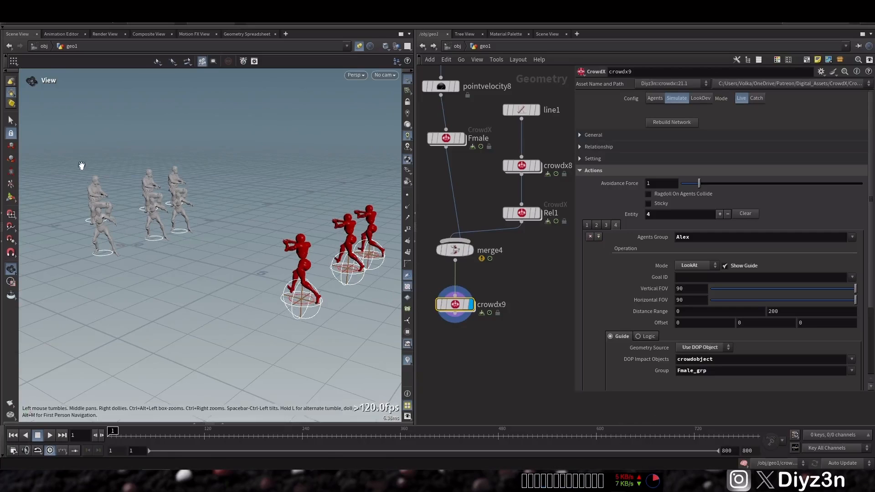
{"action": "left_click", "coordinate": [746, 239]}
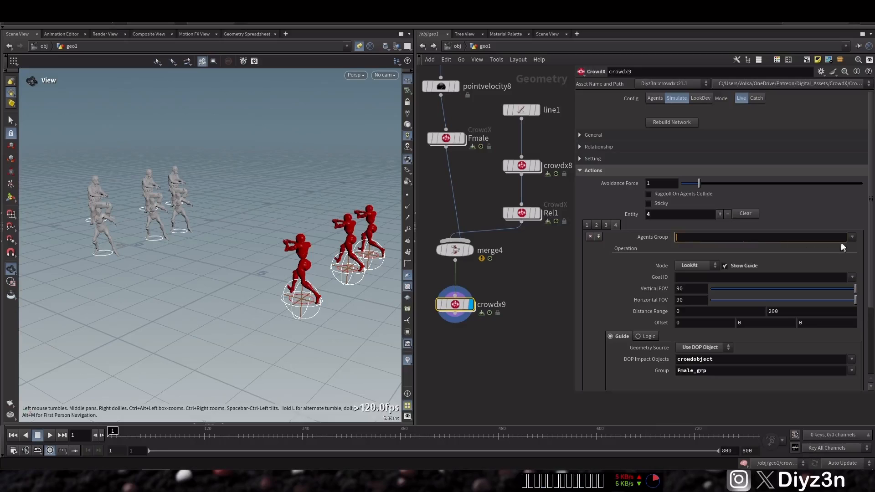
Set the LookAt entity's agents group to Tony_Alex and play the simulation briefly
{"action": "left_click", "coordinate": [853, 237]}
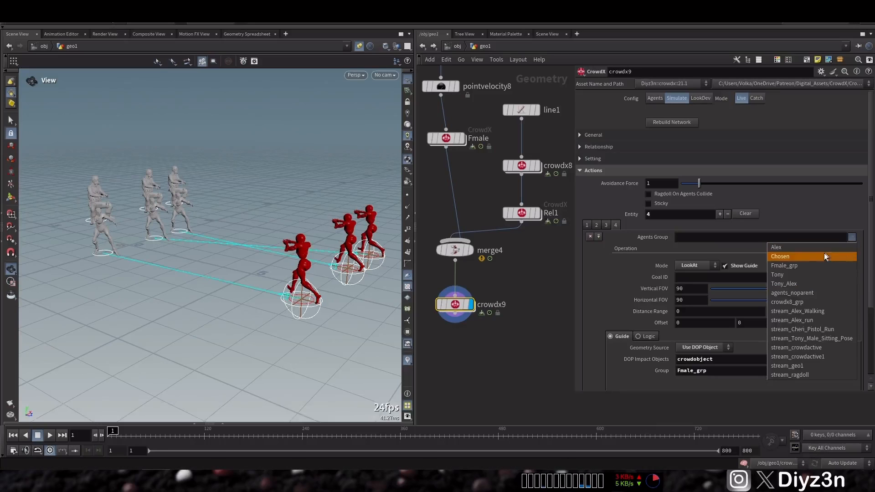
{"action": "left_click", "coordinate": [778, 284]}
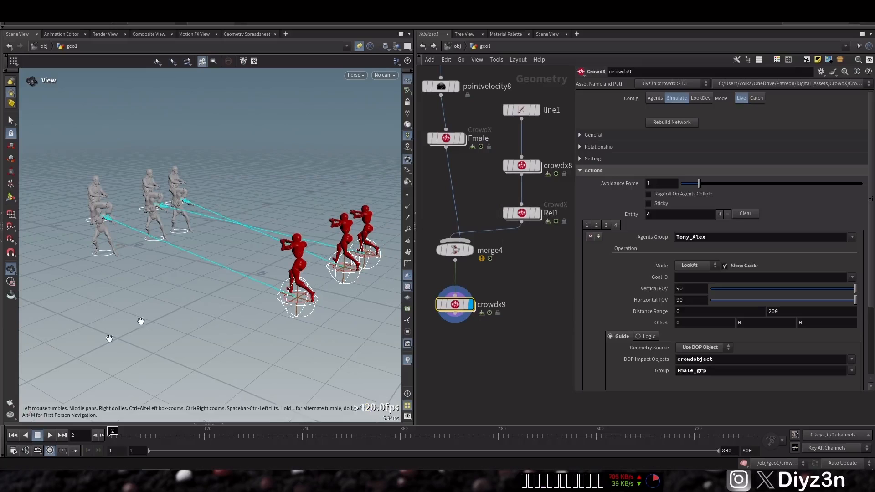
{"action": "left_click", "coordinate": [49, 436]}
{"action": "left_click", "coordinate": [37, 436]}
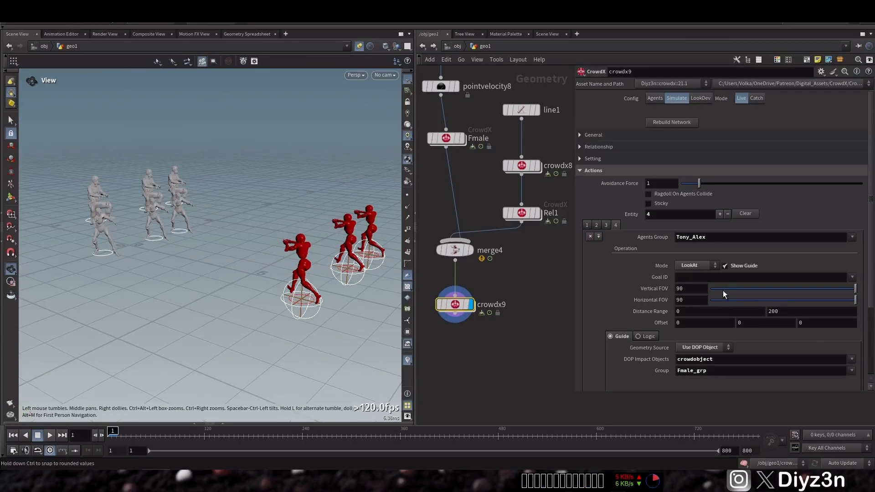
Examine the Alex agent's LookAt preparation joints and rest clip choices in crowdx8
{"action": "left_click", "coordinate": [539, 169]}
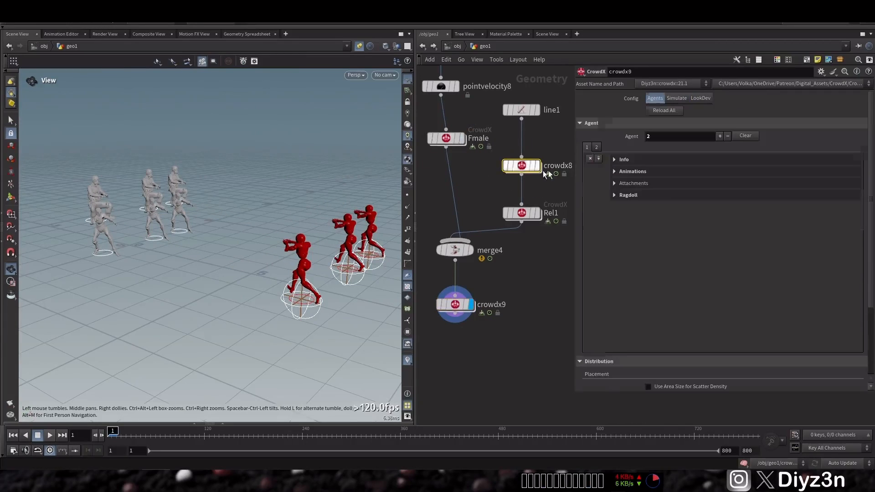
{"action": "left_click", "coordinate": [624, 160]}
{"action": "left_click", "coordinate": [643, 219]}
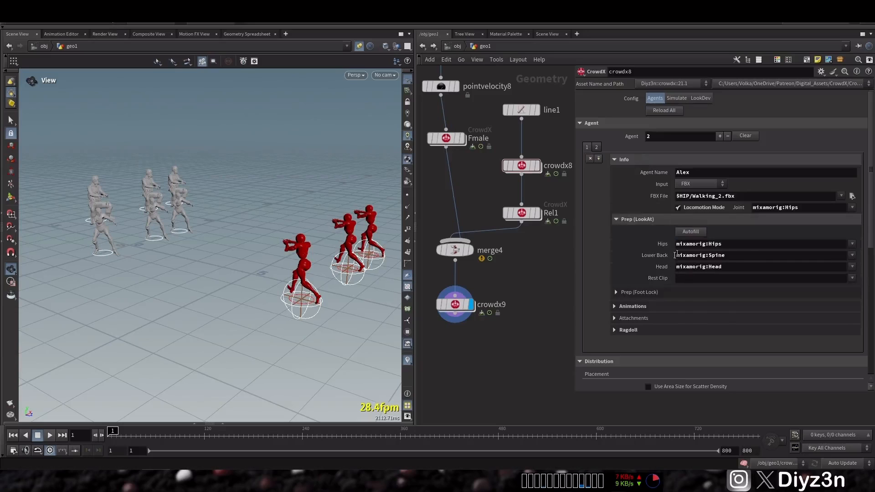
{"action": "left_click", "coordinate": [854, 280]}
{"action": "left_click", "coordinate": [831, 291]}
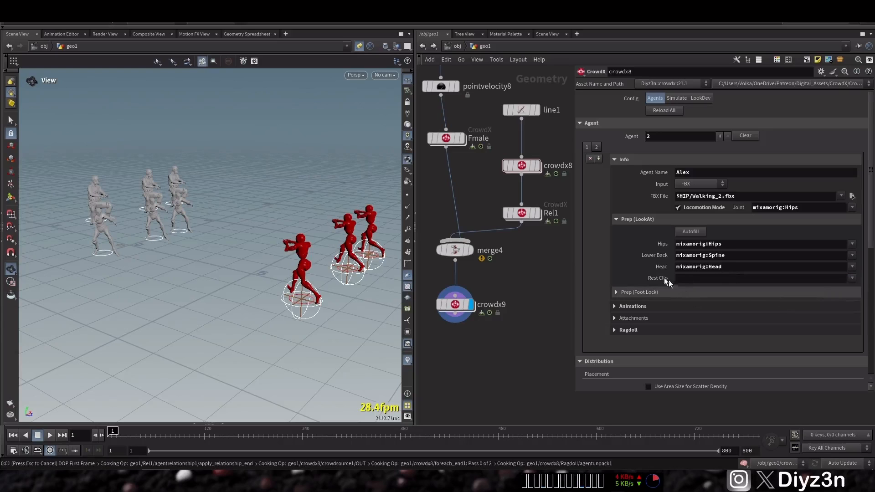
{"action": "left_click", "coordinate": [589, 123]}
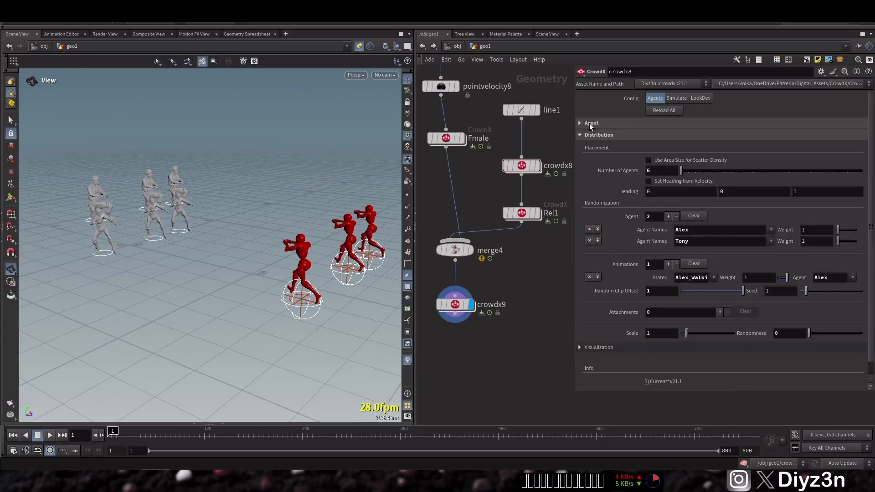
Return to crowdx9, play the simulation to frame 29 and inspect the look-at guides up close
{"action": "left_click", "coordinate": [460, 308]}
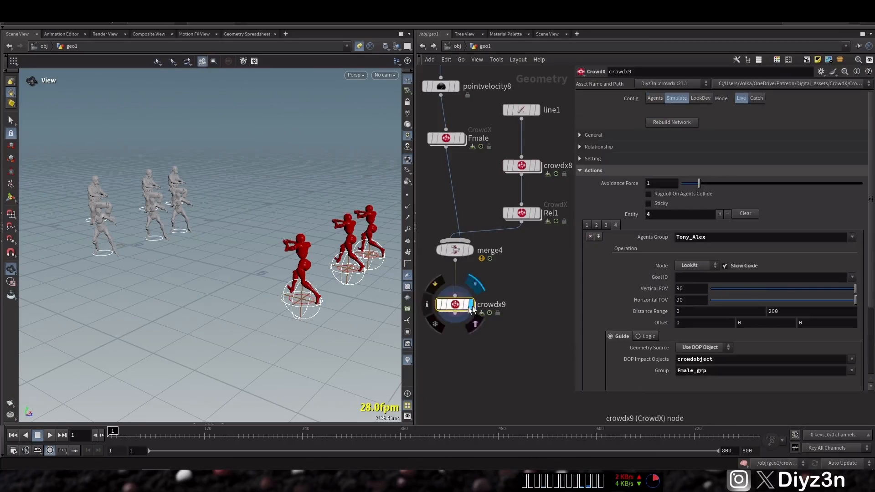
{"action": "left_click", "coordinate": [37, 437]}
{"action": "right_click_drag", "start_coordinate": [71, 231], "coordinate": [219, 267]}
{"action": "left_click_drag", "start_coordinate": [220, 267], "coordinate": [190, 248]}
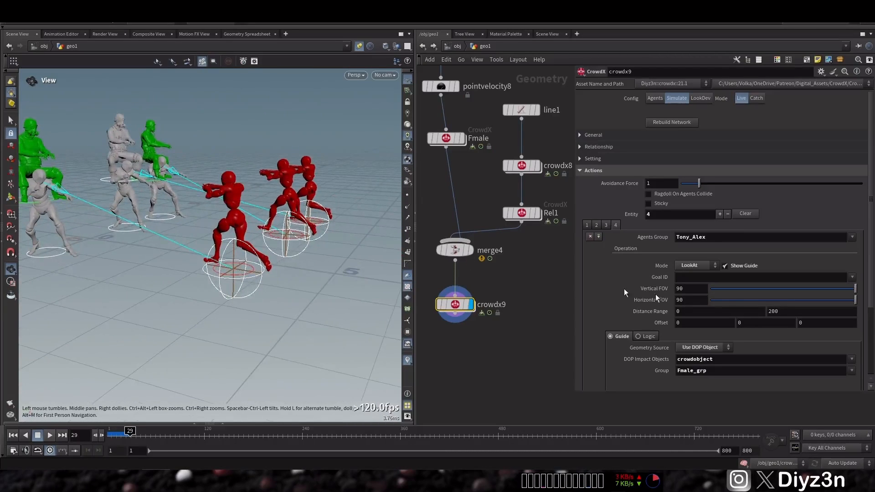
Set the LookAt entity's Y offset to 0.1 and inspect the guides' direction
{"action": "left_click", "coordinate": [767, 323]}
{"action": "type", "text": ".1"}
{"action": "key", "text": "Return"}
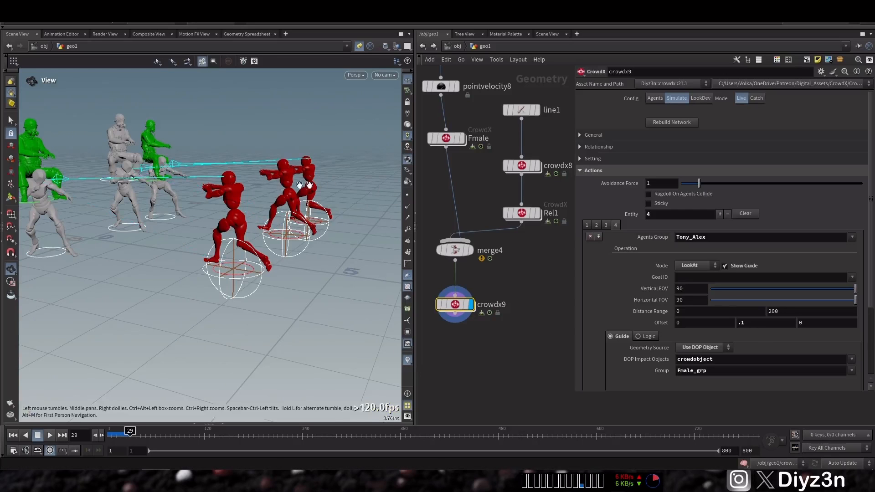
{"action": "scroll", "coordinate": [248, 213], "scroll_direction": "down", "scroll_amount": 4}
{"action": "left_click_drag", "start_coordinate": [248, 213], "coordinate": [239, 241]}
Try a Y offset of 0 on the LookAt entity for comparison and go back to 0.1
{"action": "left_click", "coordinate": [750, 323]}
{"action": "type", "text": "0"}
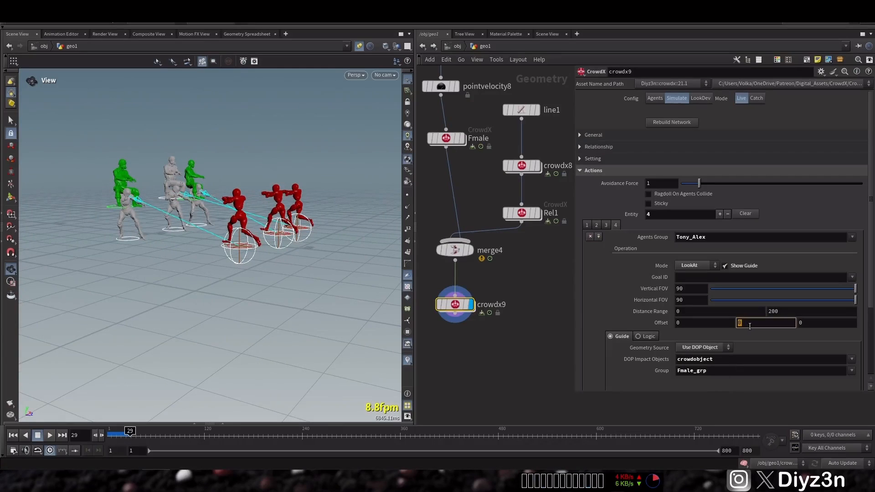
{"action": "key", "text": "Return"}
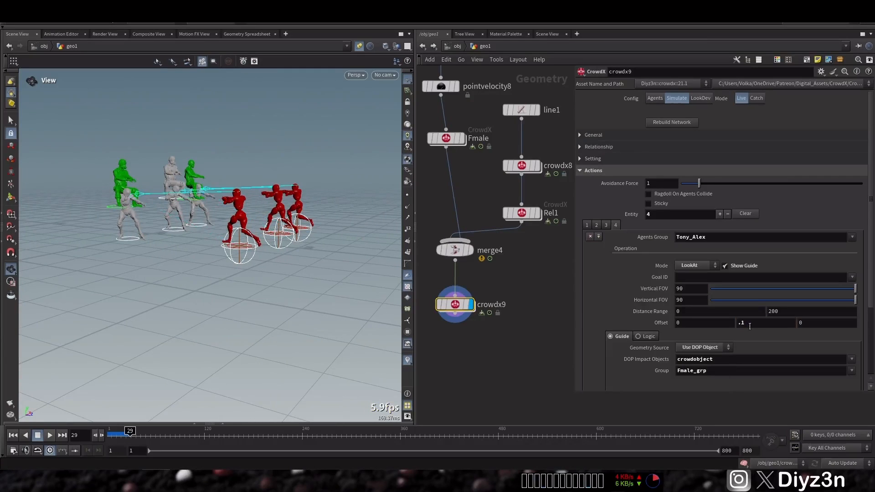
Replay the simulation from the start, scrub through it to inspect the agents' look-at reactions and return to the first frame
{"action": "left_click", "coordinate": [13, 439]}
{"action": "left_click", "coordinate": [49, 435]}
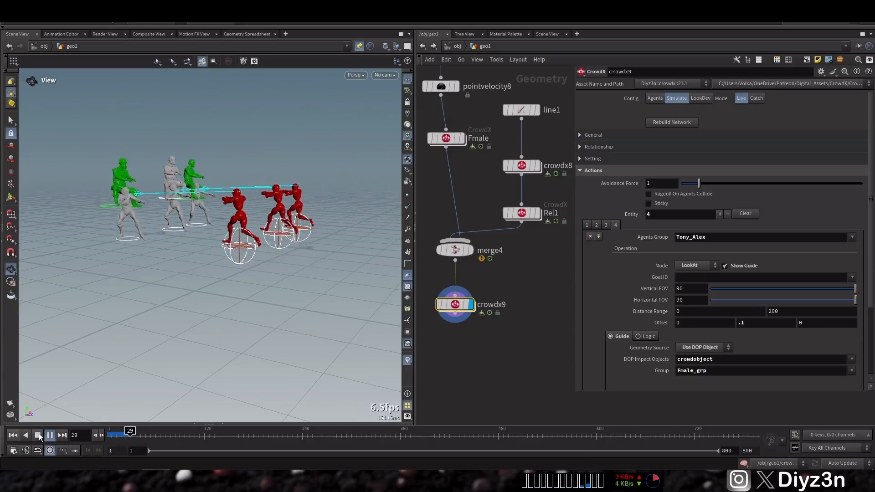
{"action": "left_click", "coordinate": [38, 435]}
{"action": "scroll", "coordinate": [192, 199], "scroll_direction": "up", "scroll_amount": 5}
{"action": "left_click_drag", "start_coordinate": [191, 200], "coordinate": [273, 203]}
{"action": "left_click_drag", "start_coordinate": [150, 435], "coordinate": [110, 434]}
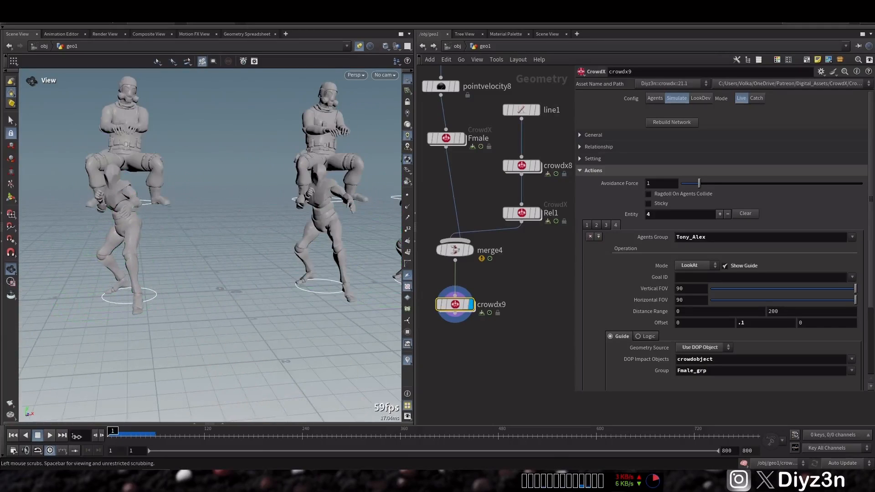
{"action": "scroll", "coordinate": [268, 233], "scroll_direction": "down", "scroll_amount": 5}
{"action": "left_click_drag", "start_coordinate": [268, 232], "coordinate": [319, 256]}
{"action": "left_click_drag", "start_coordinate": [121, 432], "coordinate": [139, 430]}
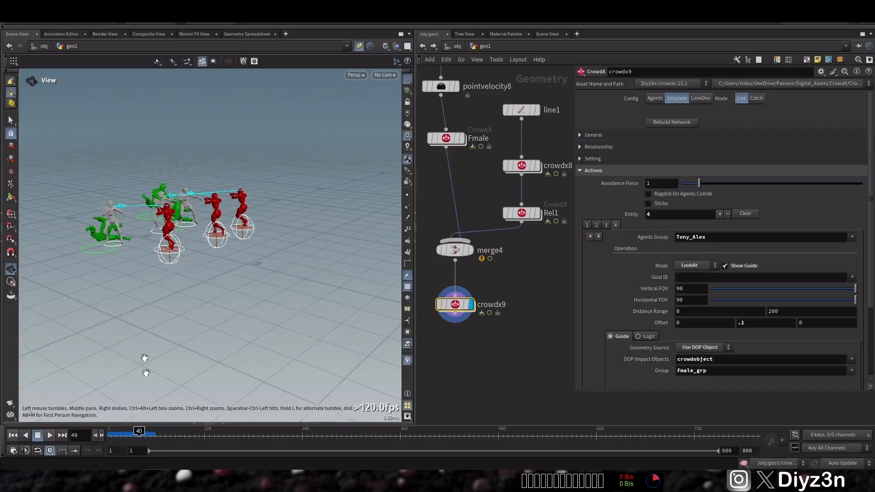
{"action": "left_click", "coordinate": [13, 436]}
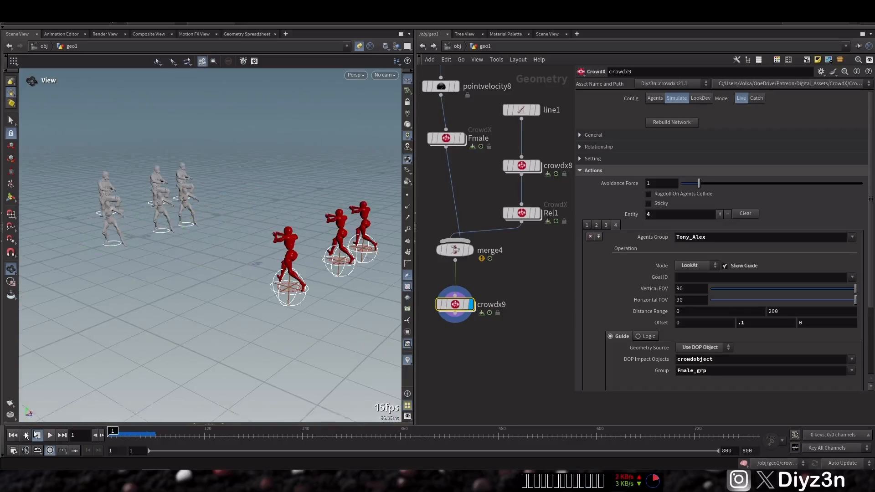
Add a fifth entity to crowdx9 in Transition mode with Alex_run as its output state
{"action": "left_click", "coordinate": [721, 214]}
{"action": "left_click", "coordinate": [626, 225]}
{"action": "left_click", "coordinate": [694, 266]}
{"action": "left_click", "coordinate": [694, 332]}
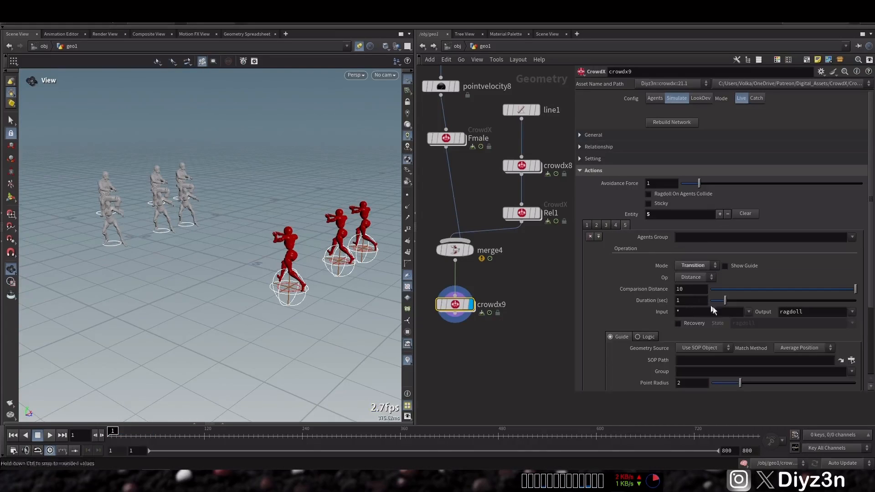
{"action": "key", "text": "Return"}
{"action": "left_click", "coordinate": [852, 313]}
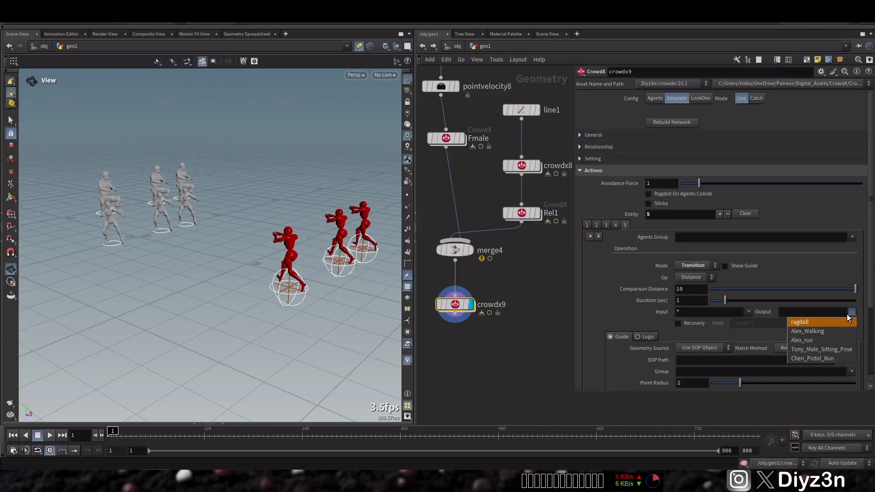
{"action": "left_click", "coordinate": [819, 340]}
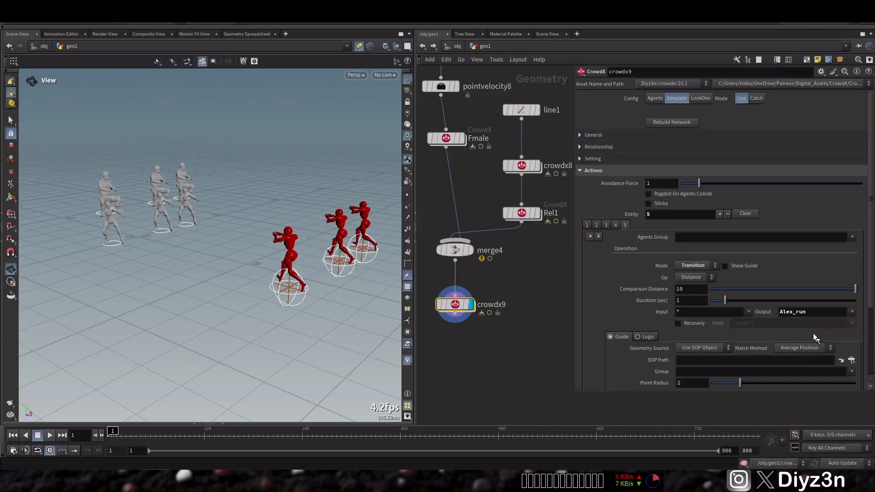
Switch the fifth entity's guide to a DOP object source and choose crowdobject as the impact object
{"action": "left_click", "coordinate": [852, 237]}
{"action": "key", "text": "Escape"}
{"action": "left_click", "coordinate": [657, 337]}
{"action": "scroll", "coordinate": [611, 291], "scroll_direction": "down", "scroll_amount": 2}
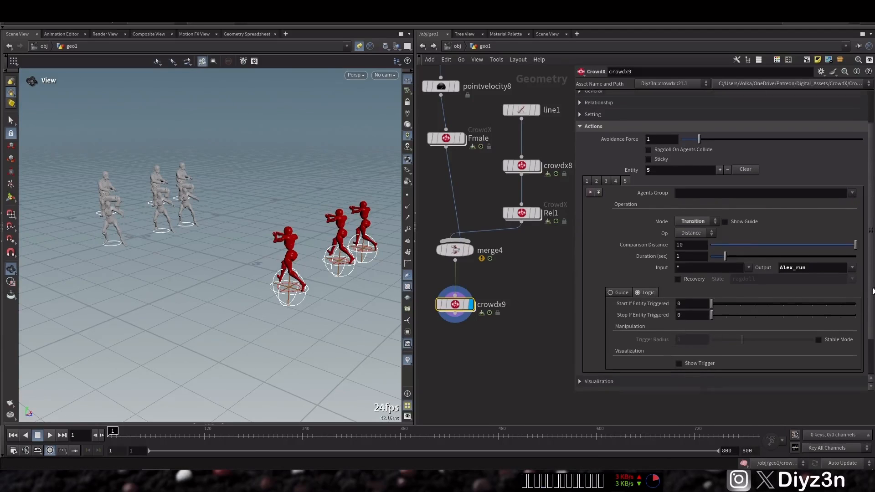
{"action": "left_click", "coordinate": [610, 290]}
{"action": "left_click", "coordinate": [725, 301]}
{"action": "left_click", "coordinate": [693, 316]}
{"action": "left_click", "coordinate": [852, 313]}
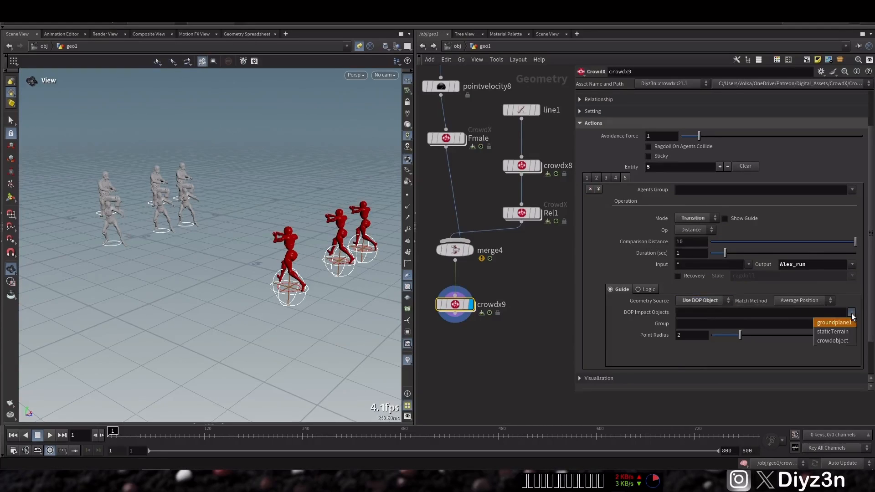
{"action": "left_click", "coordinate": [833, 342]}
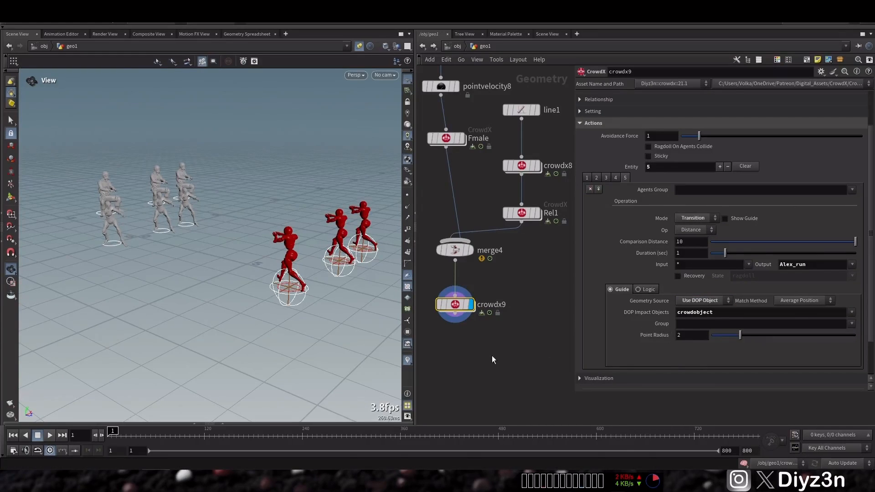
Check the fifth entity's logic options and vary its comparison distance, ending at 10
{"action": "left_click", "coordinate": [646, 290]}
{"action": "left_click_drag", "start_coordinate": [763, 244], "coordinate": [860, 249]}
{"action": "left_click", "coordinate": [622, 290]}
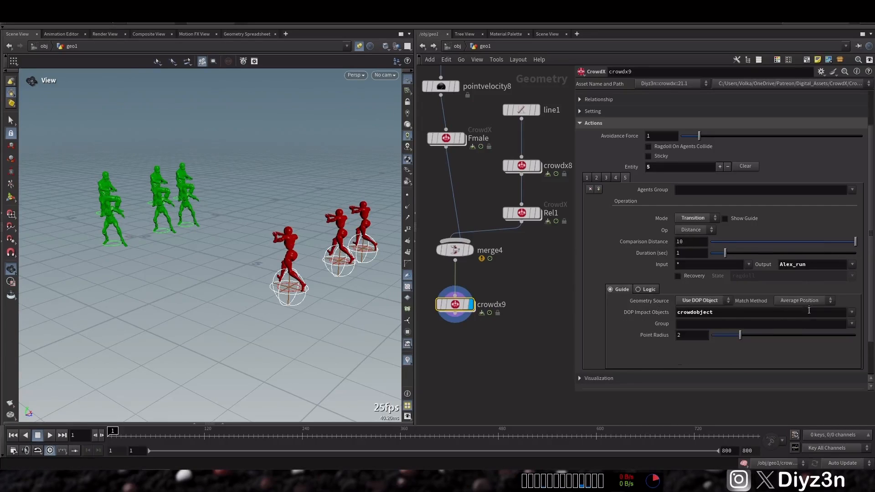
Vary the fifth entity's comparison distance with Point per Particle matching, ending at 9.97, and turn on its guide display
{"action": "mouse_move", "coordinate": [732, 240]}
{"action": "left_mouse_down"}
{"action": "mouse_move", "coordinate": [709, 241]}
{"action": "mouse_move", "coordinate": [737, 239]}
{"action": "left_mouse_up"}
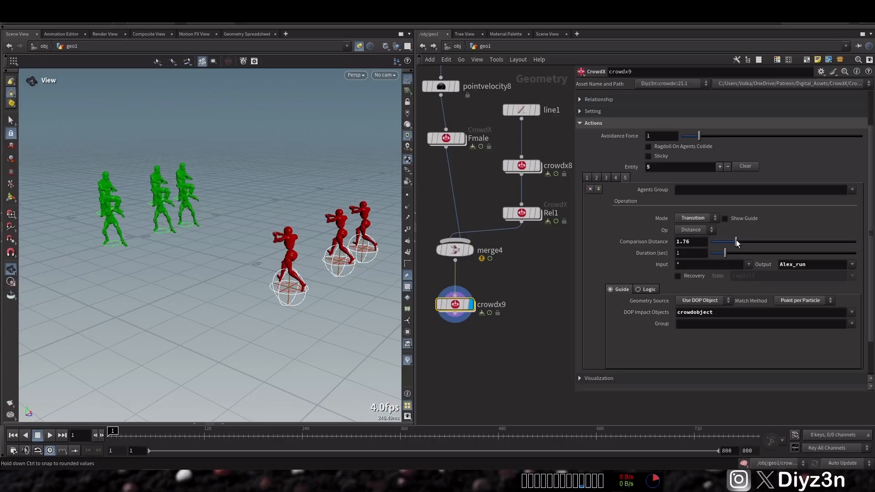
{"action": "left_click_drag", "start_coordinate": [743, 240], "coordinate": [855, 239]}
{"action": "left_click", "coordinate": [739, 223]}
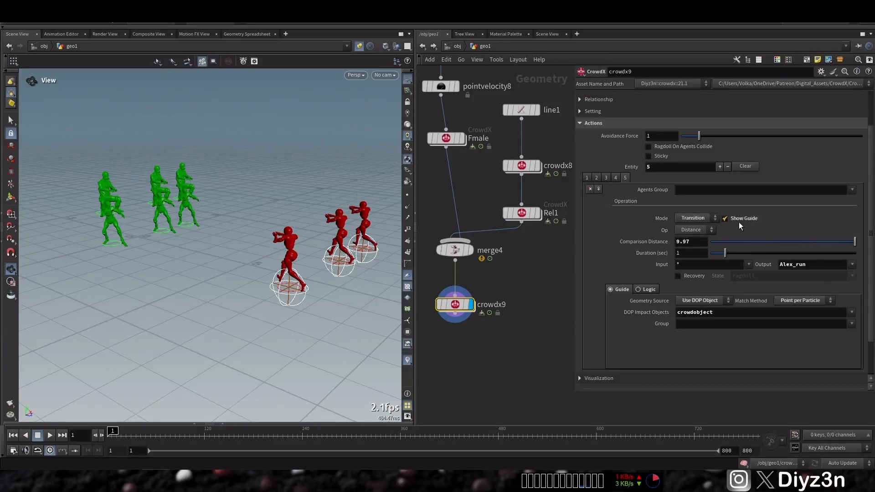
Turn off the guide display of crowdx9's other entities, leaving only the fifth entity's guide shown
{"action": "left_click", "coordinate": [615, 178]}
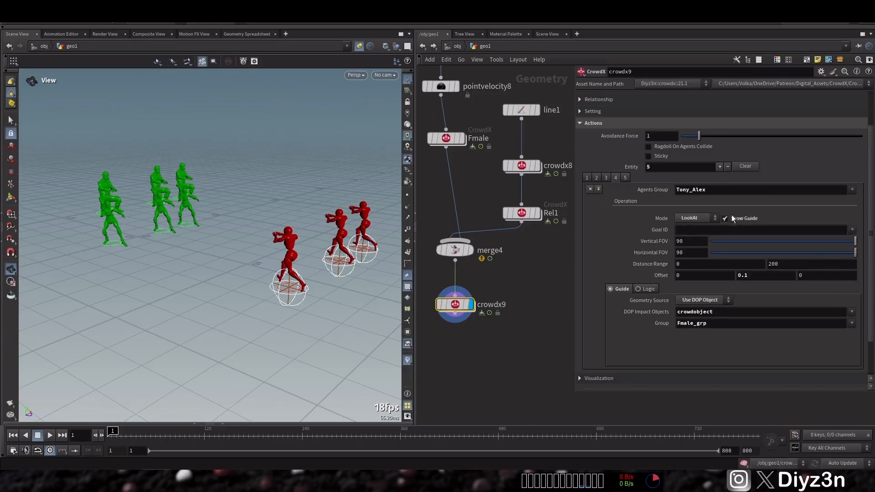
{"action": "left_click", "coordinate": [607, 178]}
{"action": "left_click", "coordinate": [745, 219]}
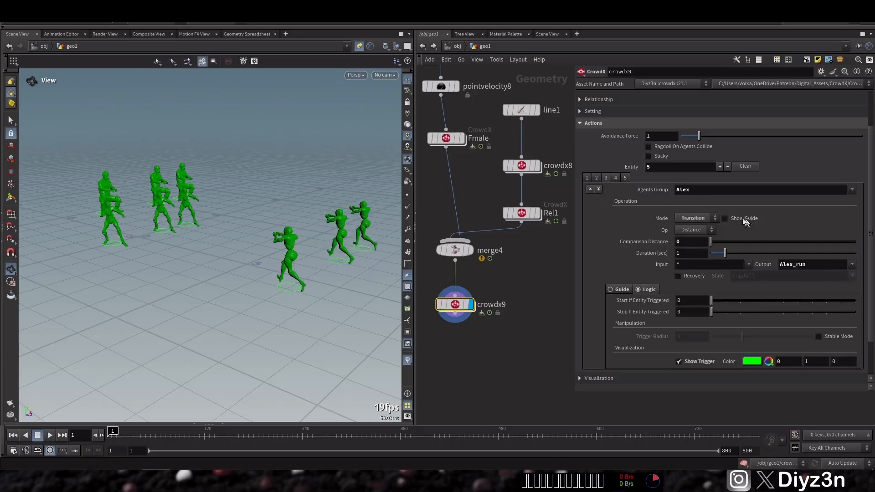
{"action": "left_click", "coordinate": [598, 178]}
{"action": "left_click", "coordinate": [587, 179]}
{"action": "left_click", "coordinate": [625, 178]}
{"action": "left_click", "coordinate": [739, 219]}
Set the fifth entity's guide group to Fmale_grp with Average Position matching, and its comparison distance to 1.1
{"action": "left_click_drag", "start_coordinate": [739, 242], "coordinate": [761, 241]}
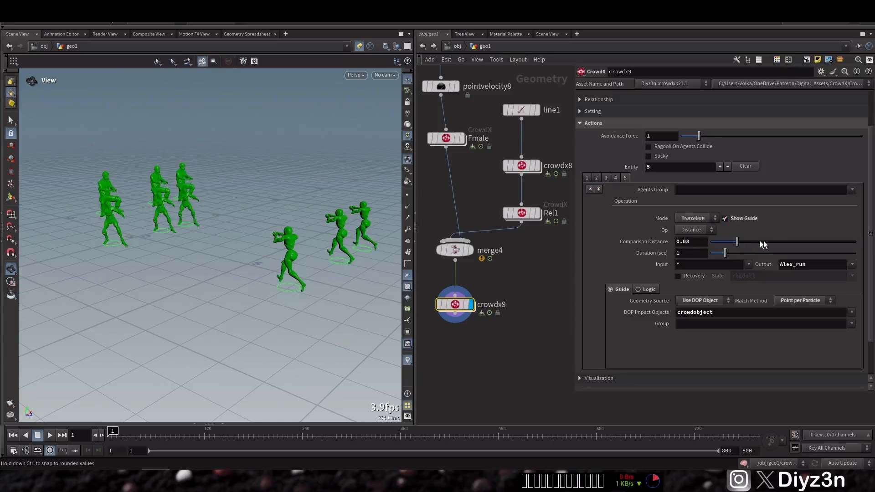
{"action": "left_click", "coordinate": [850, 323]}
{"action": "left_click", "coordinate": [816, 350]}
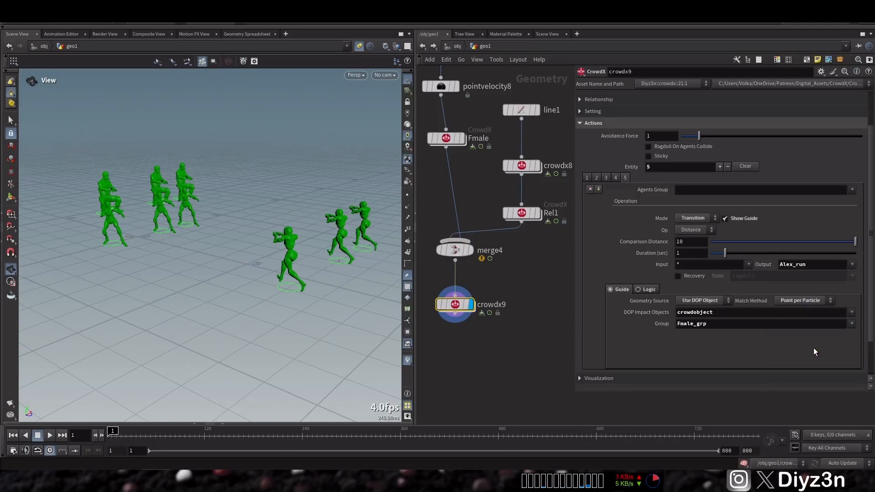
{"action": "left_click", "coordinate": [799, 310]}
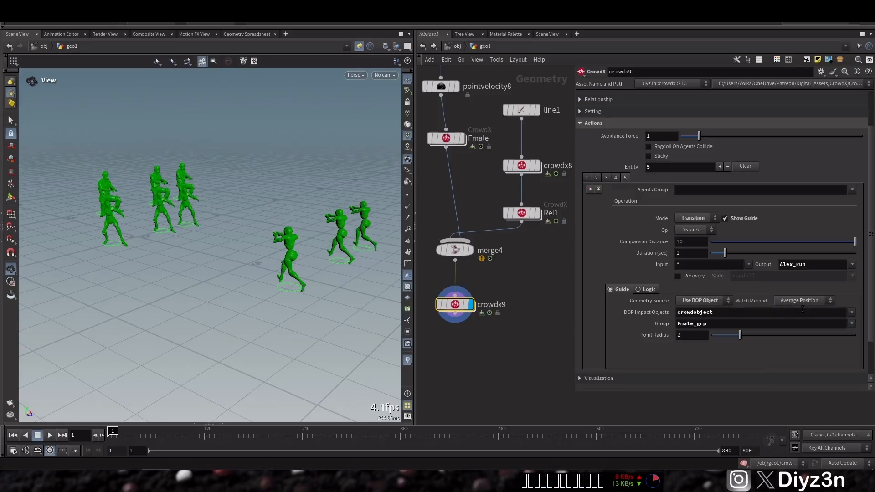
{"action": "left_click", "coordinate": [761, 242]}
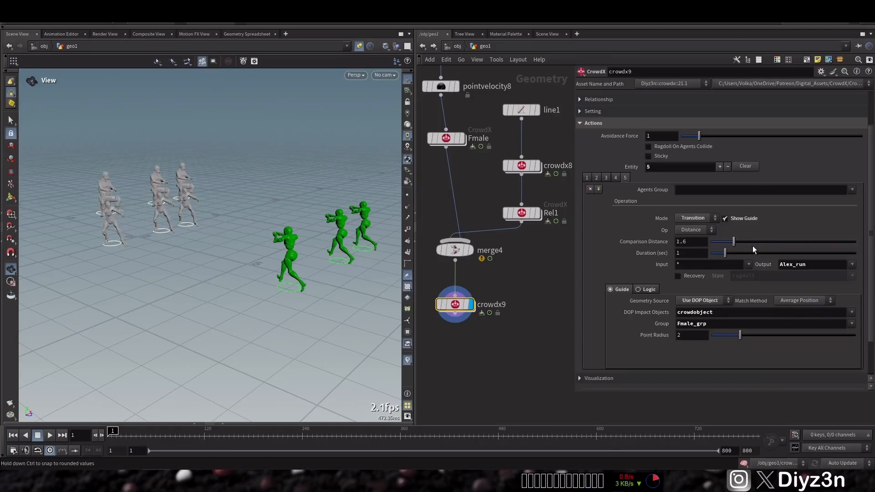
{"action": "left_click_drag", "start_coordinate": [713, 248], "coordinate": [729, 248]}
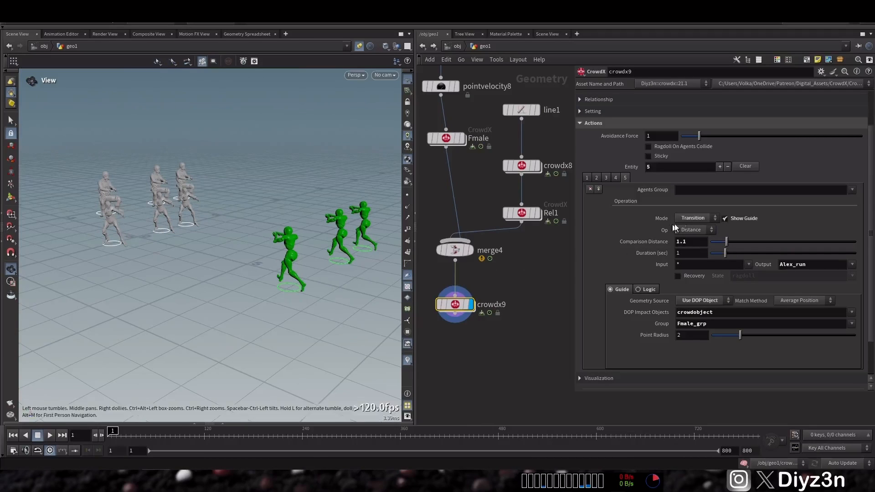
Limit the fifth entity to the Alex agents group and set its comparison distance to 2.23
{"action": "left_click", "coordinate": [648, 289]}
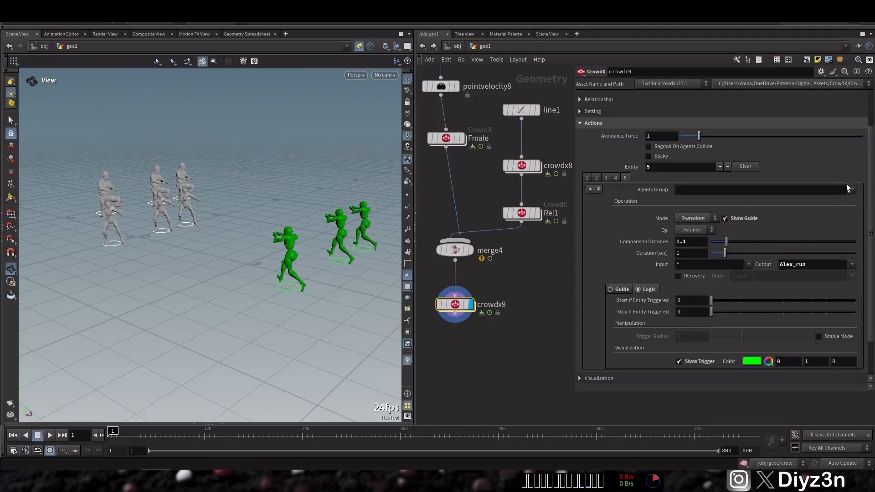
{"action": "left_click", "coordinate": [851, 189]}
{"action": "left_click", "coordinate": [800, 201]}
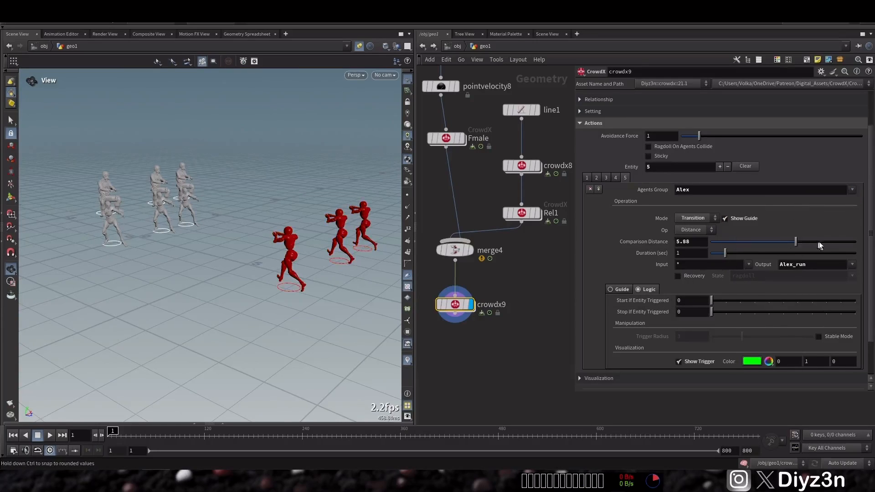
{"action": "left_click_drag", "start_coordinate": [862, 243], "coordinate": [743, 242]}
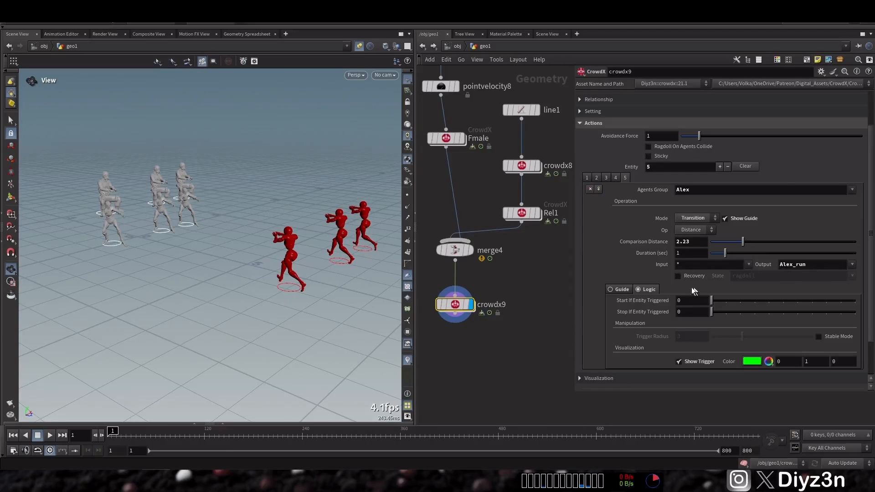
Play the simulation to check the fifth entity's transition, stop it and return to the first frame
{"action": "left_click", "coordinate": [622, 289]}
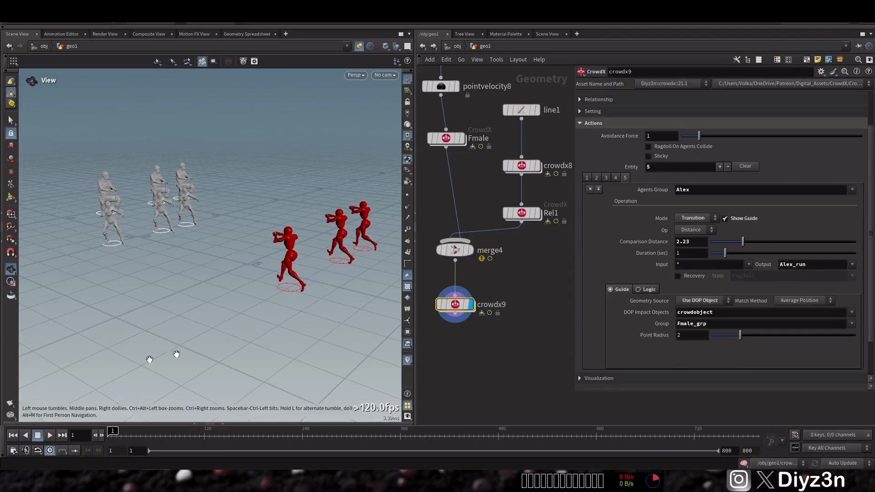
{"action": "left_click", "coordinate": [35, 435]}
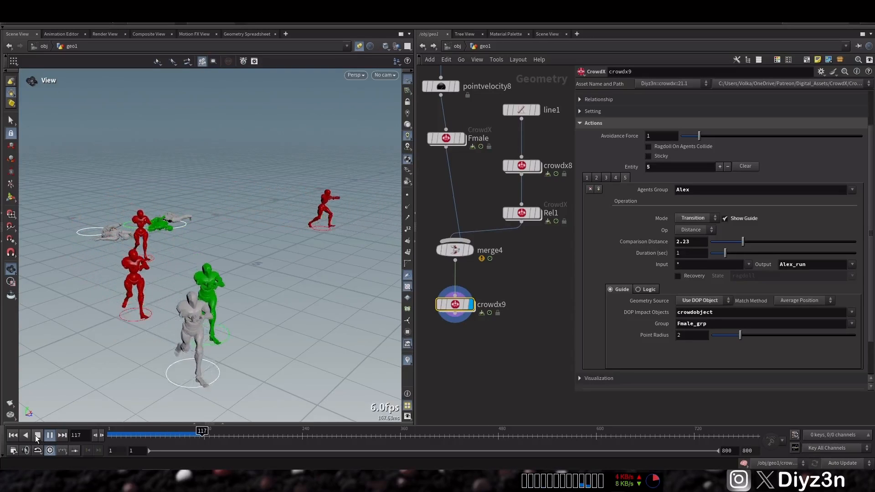
{"action": "left_click", "coordinate": [37, 436]}
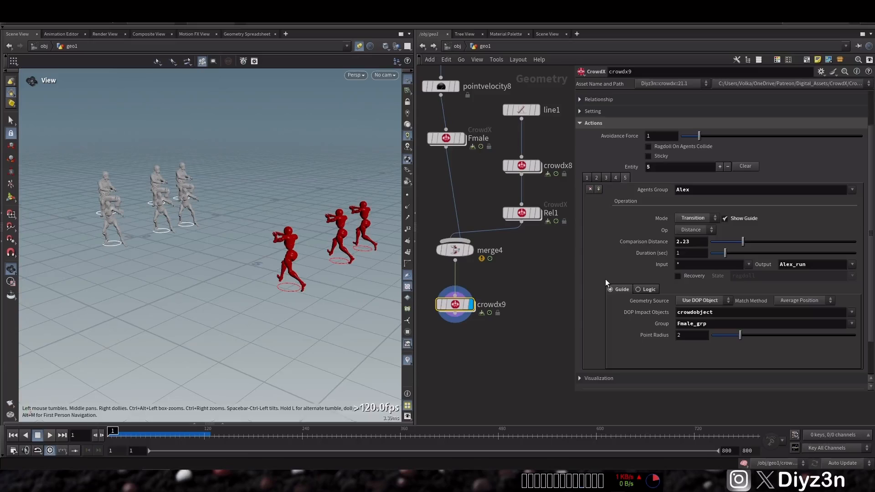
Add a sixth entity to crowdx9 and turn off the fifth entity's guide display
{"action": "left_click", "coordinate": [720, 166]}
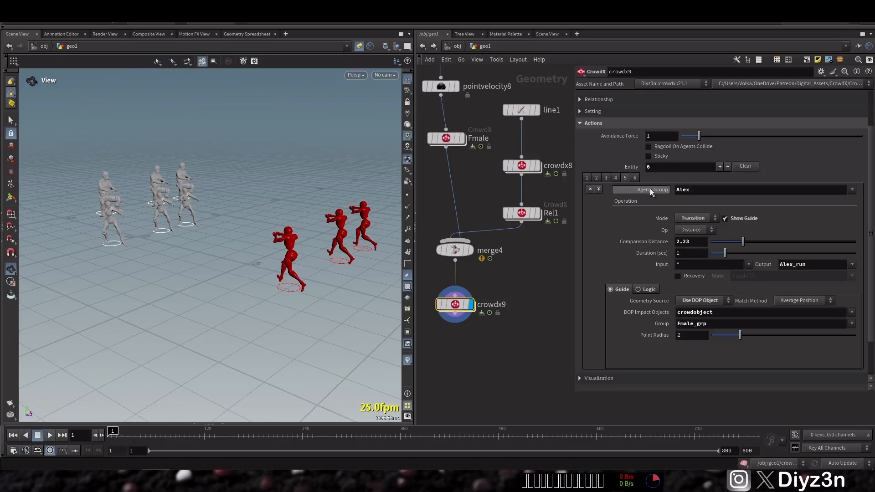
{"action": "left_click", "coordinate": [636, 177]}
{"action": "left_click", "coordinate": [625, 178]}
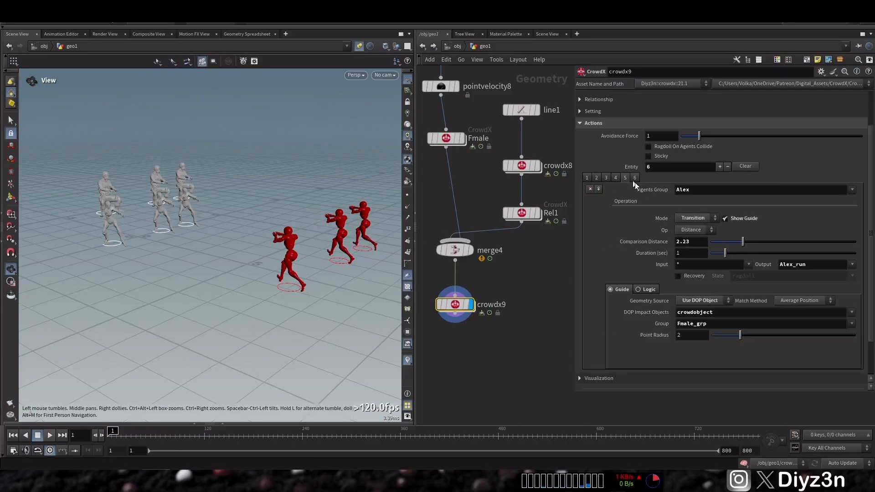
{"action": "left_click", "coordinate": [731, 218]}
Assign the sixth entity to the Fmale_grp agents, check its available modes and remove the entity again
{"action": "left_click", "coordinate": [635, 178]}
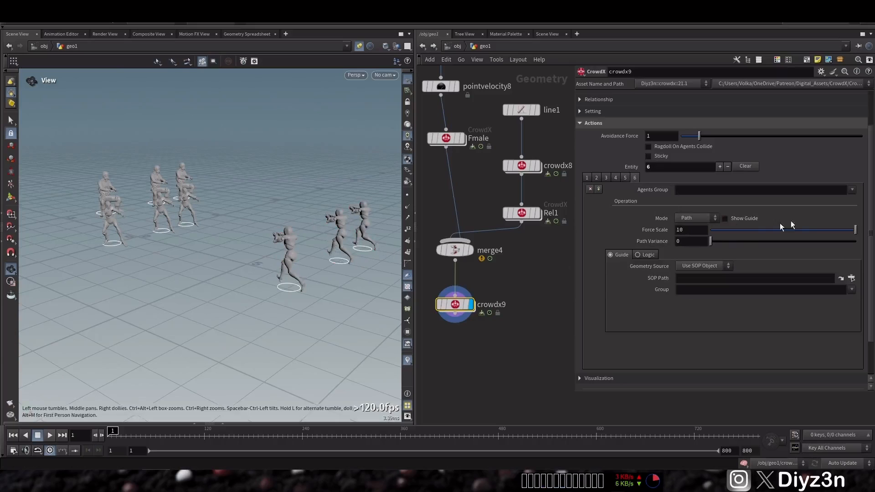
{"action": "left_click", "coordinate": [852, 190]}
{"action": "left_click", "coordinate": [798, 220]}
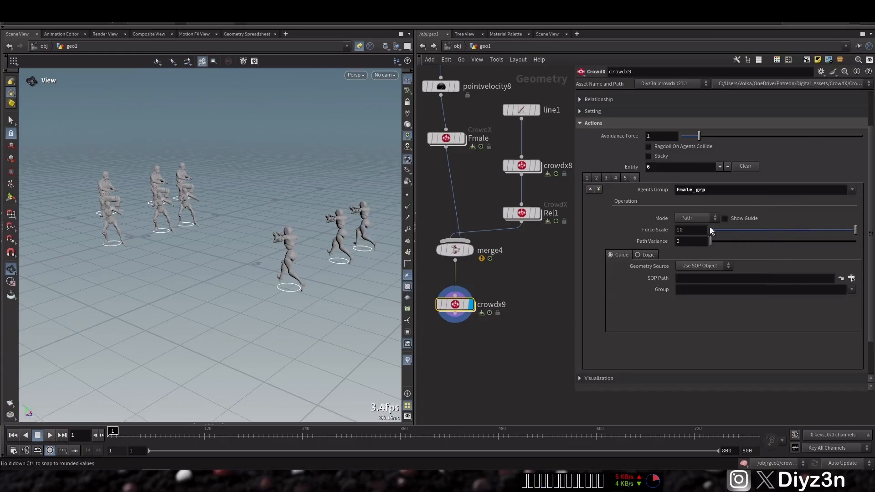
{"action": "left_click", "coordinate": [698, 221]}
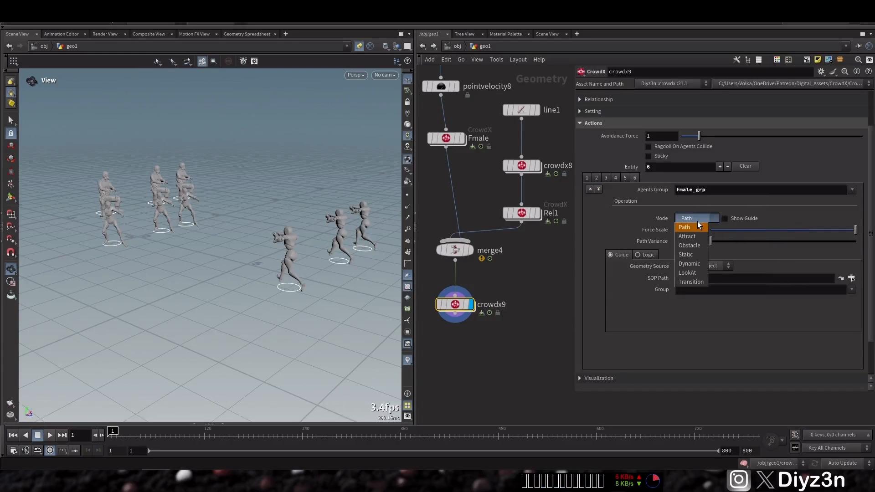
{"action": "left_click", "coordinate": [697, 221]}
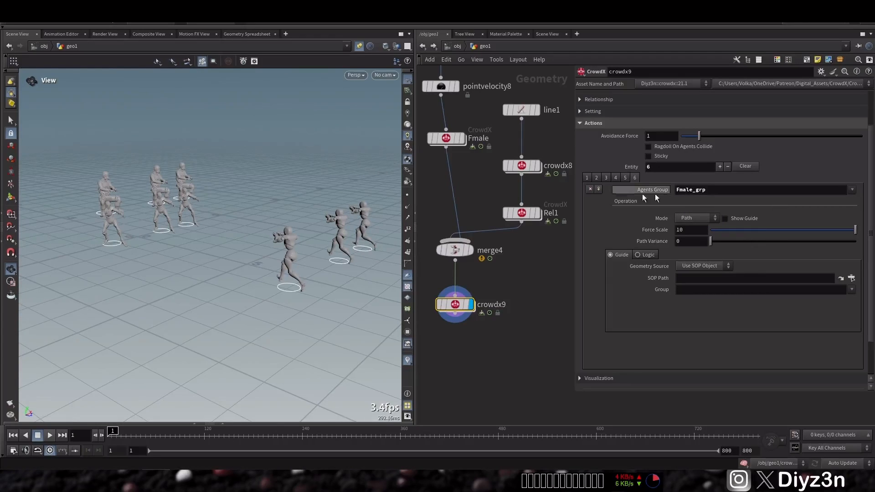
{"action": "left_click", "coordinate": [589, 189]}
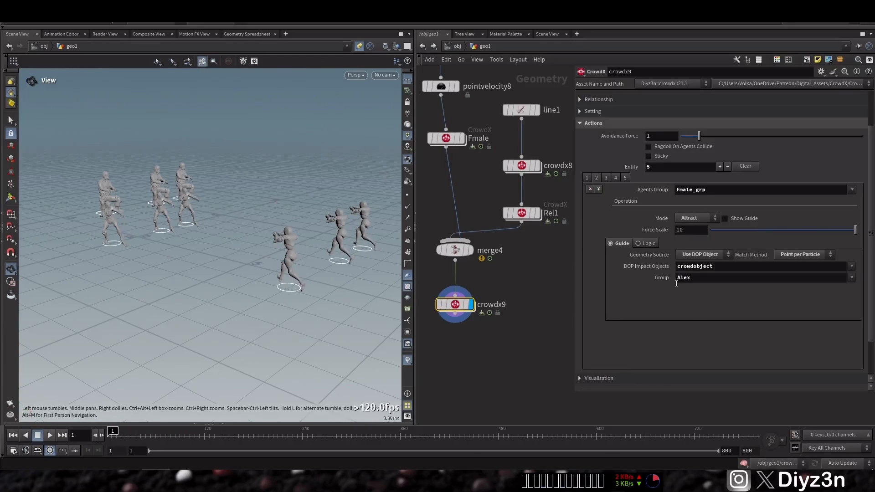
Compare the existing entities and set the second entity's Start If Entity Triggered value to 5
{"action": "left_click", "coordinate": [647, 244]}
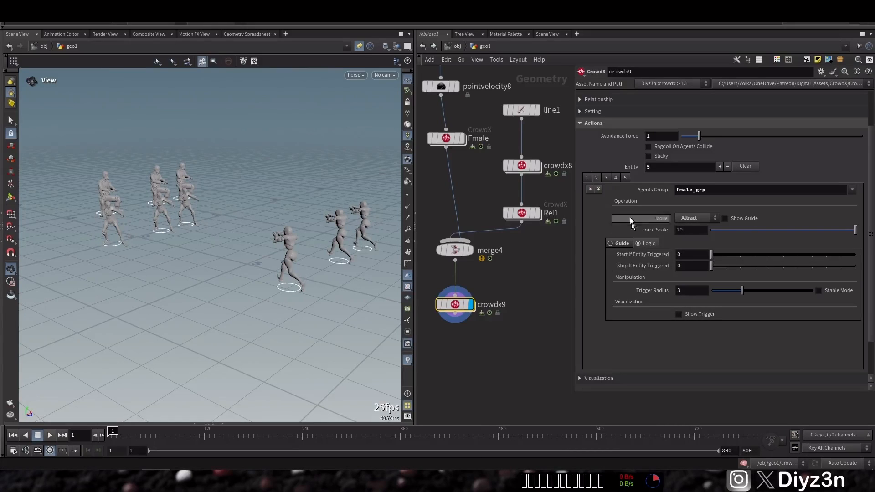
{"action": "left_click", "coordinate": [615, 178]}
{"action": "left_click", "coordinate": [606, 178]}
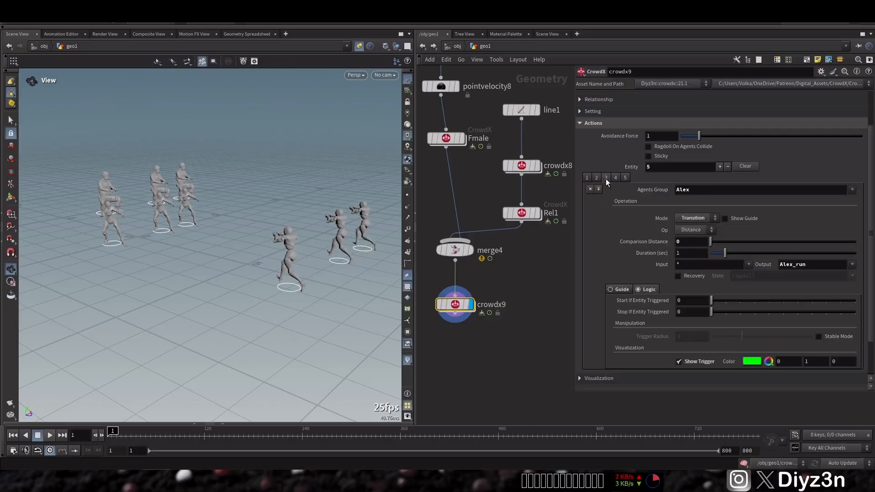
{"action": "left_click", "coordinate": [599, 178]}
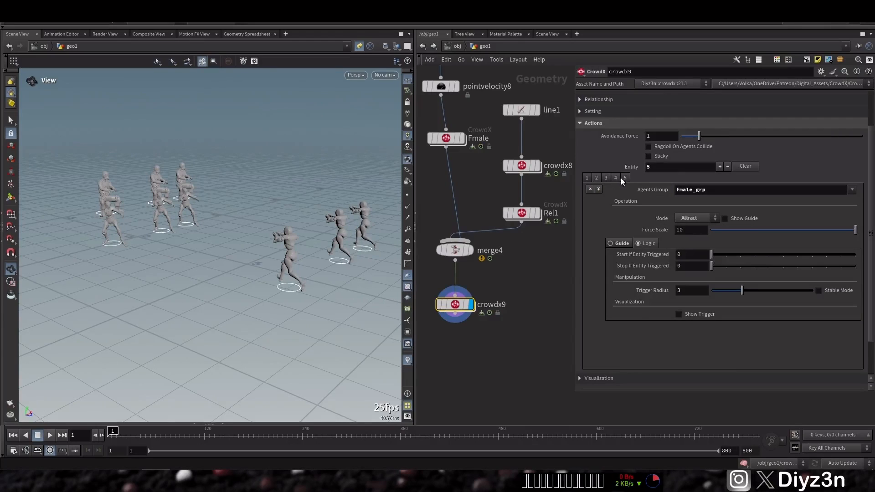
{"action": "left_click", "coordinate": [620, 178]}
{"action": "left_click", "coordinate": [623, 178]}
{"action": "left_click", "coordinate": [623, 178]}
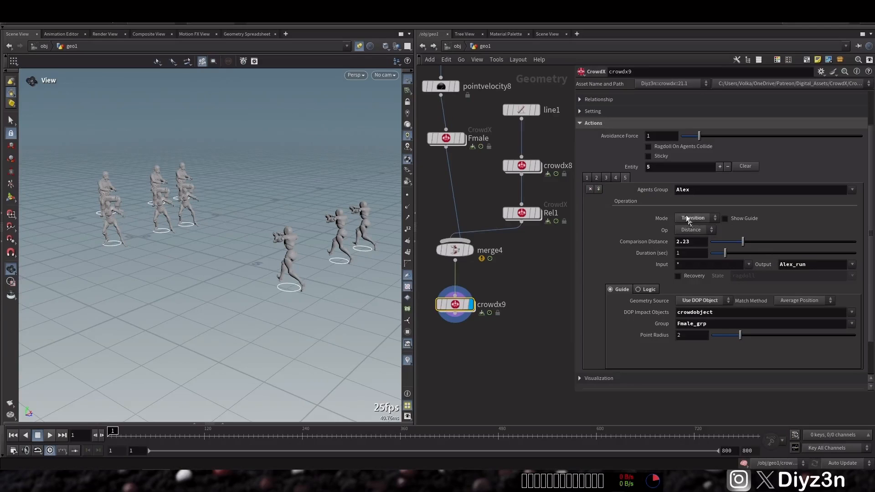
{"action": "left_click", "coordinate": [596, 178]}
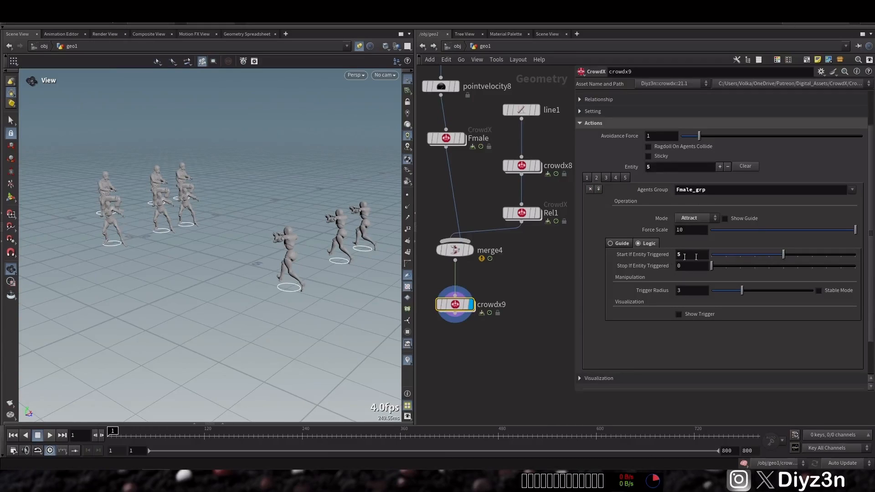
{"action": "mouse_move", "coordinate": [784, 254]}
{"action": "left_mouse_down"}
{"action": "mouse_move", "coordinate": [696, 255]}
{"action": "mouse_move", "coordinate": [783, 267]}
{"action": "left_mouse_up"}
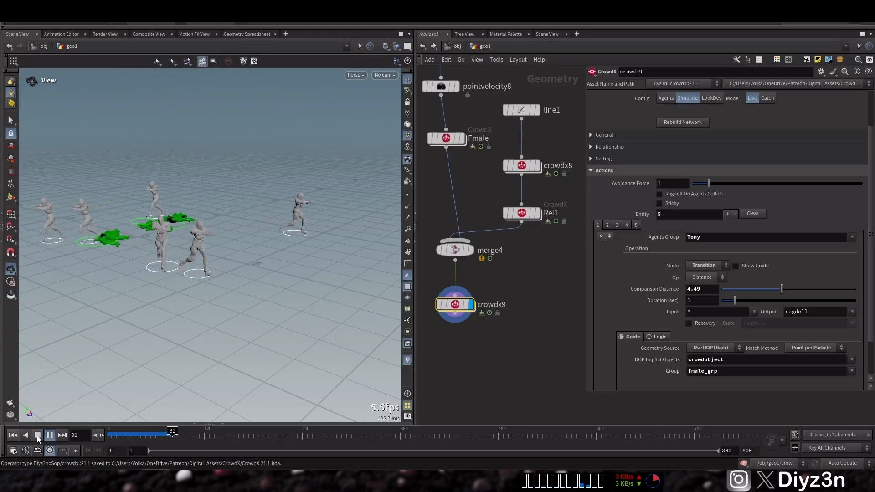
Return to the first frame, enable Stable Mode in the fifth entity's logic and replay the simulation
{"action": "left_click_drag", "start_coordinate": [183, 436], "coordinate": [113, 437]}
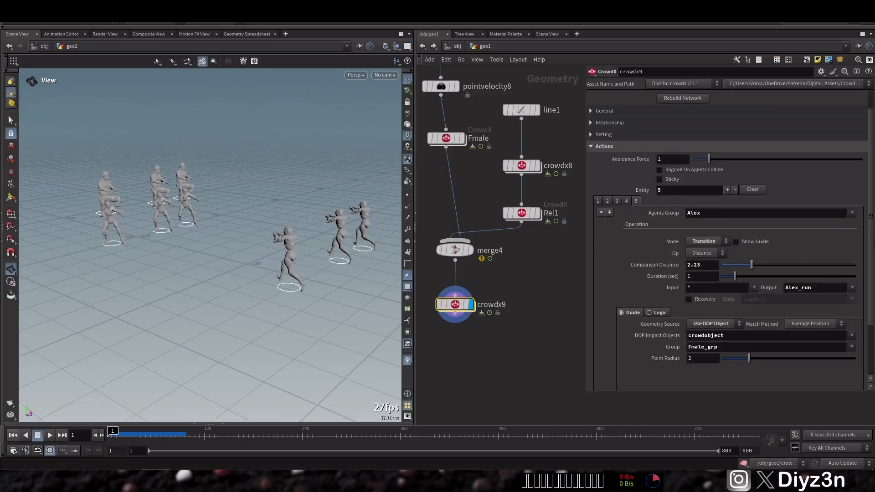
{"action": "left_click", "coordinate": [658, 312]}
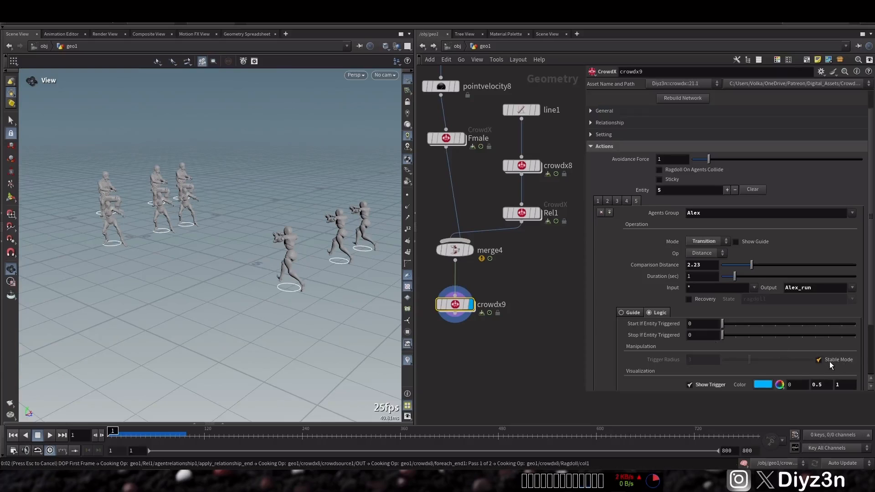
{"action": "left_click", "coordinate": [51, 436]}
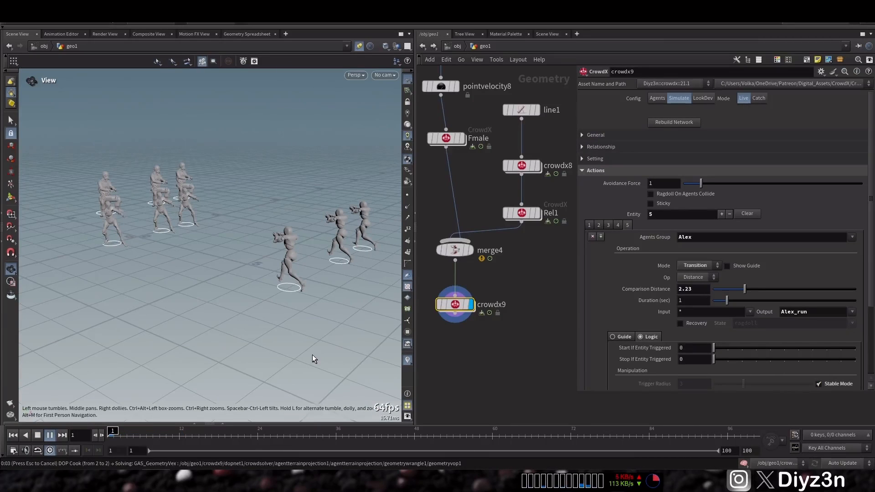